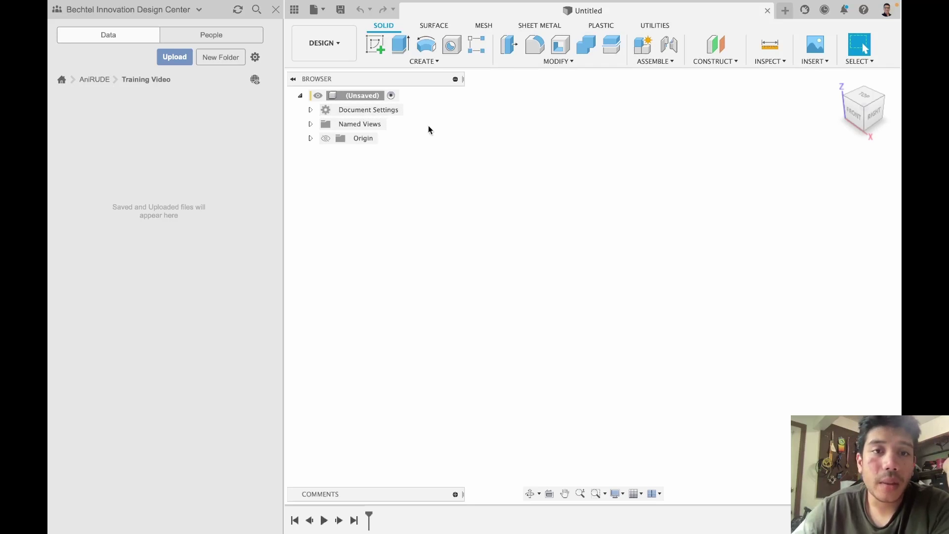
# Begin a new sketch from the root component so the three origin planes appear
pyautogui.rightClick(354, 101)
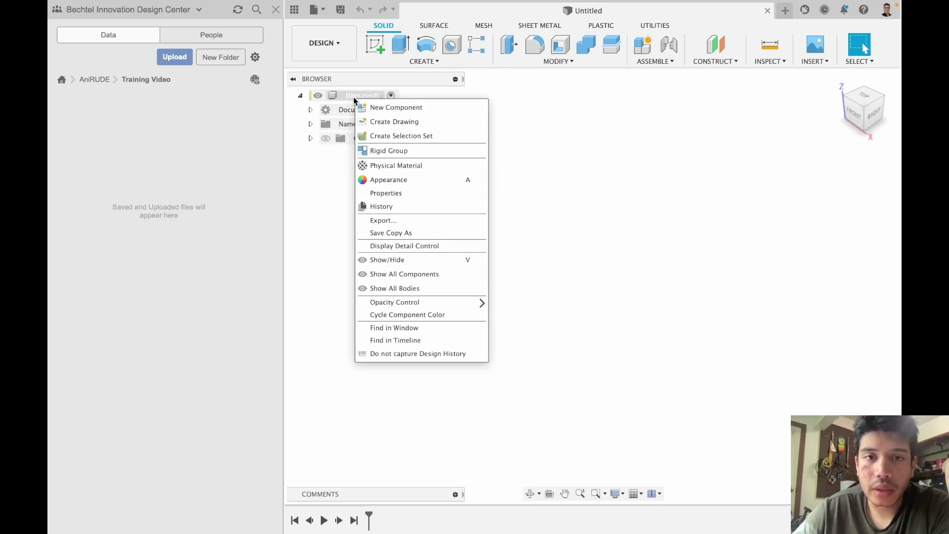
pyautogui.click(554, 117)
# Draw a 3 by 5 inch rectangle from the origin on the XY plane and finish the sketch
pyautogui.click(377, 52)
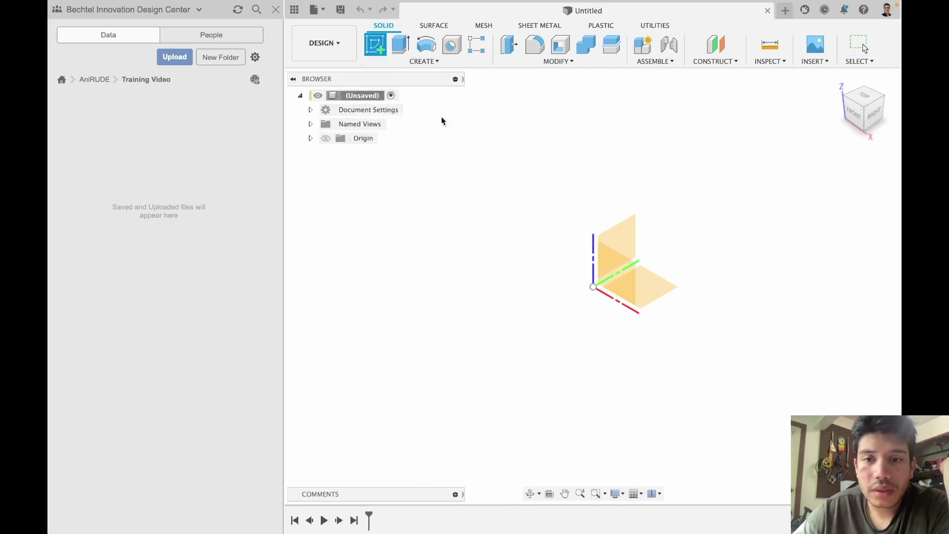
pyautogui.click(662, 291)
pyautogui.press('r')
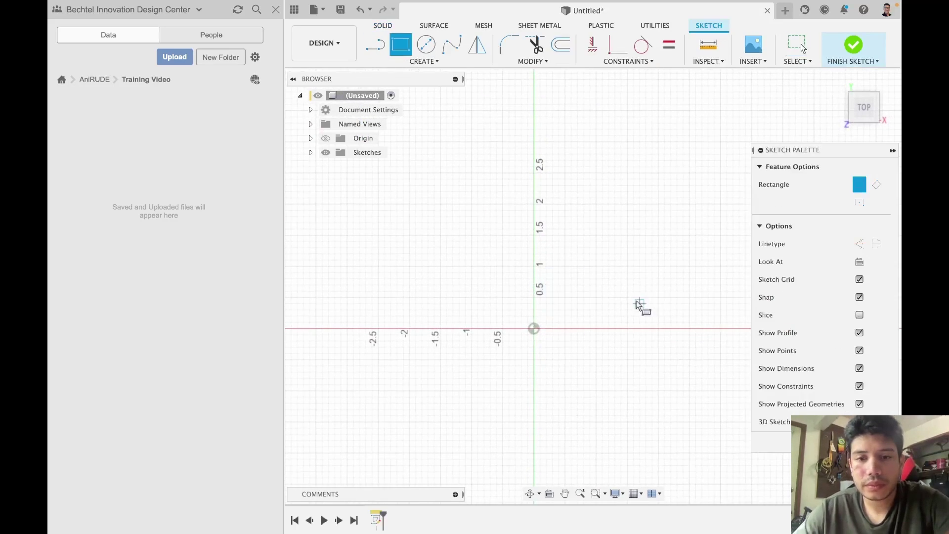
pyautogui.click(534, 328)
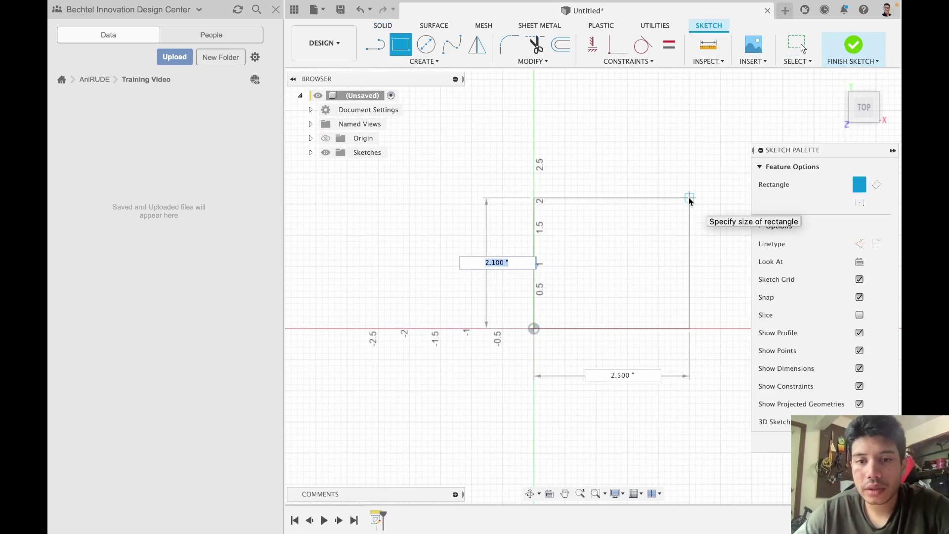
pyautogui.write('3')
pyautogui.press('Tab')
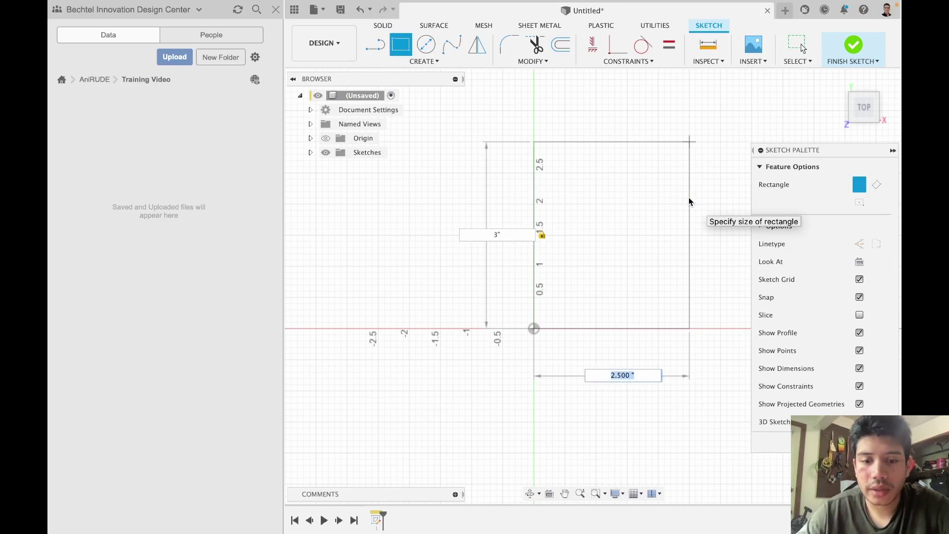
pyautogui.write('5')
pyautogui.press('Return')
pyautogui.press('Escape')
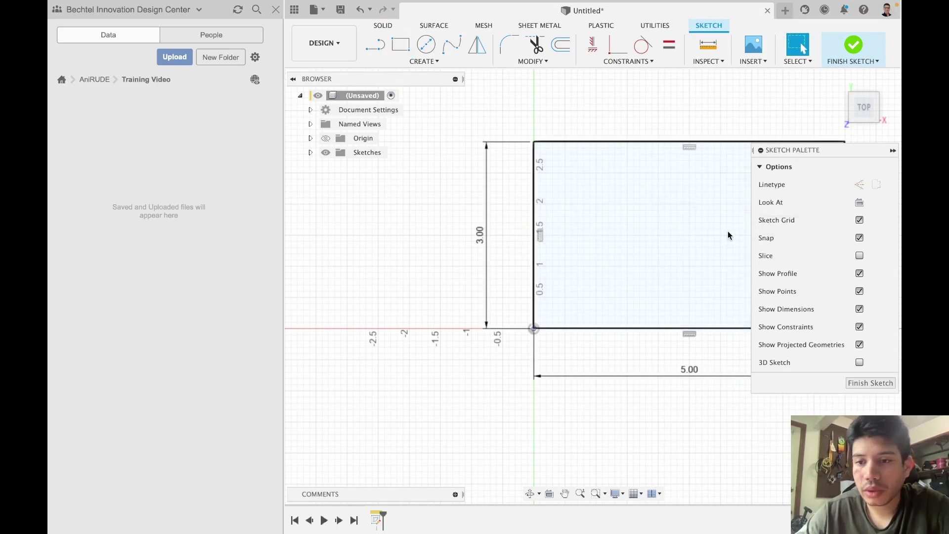
pyautogui.click(884, 387)
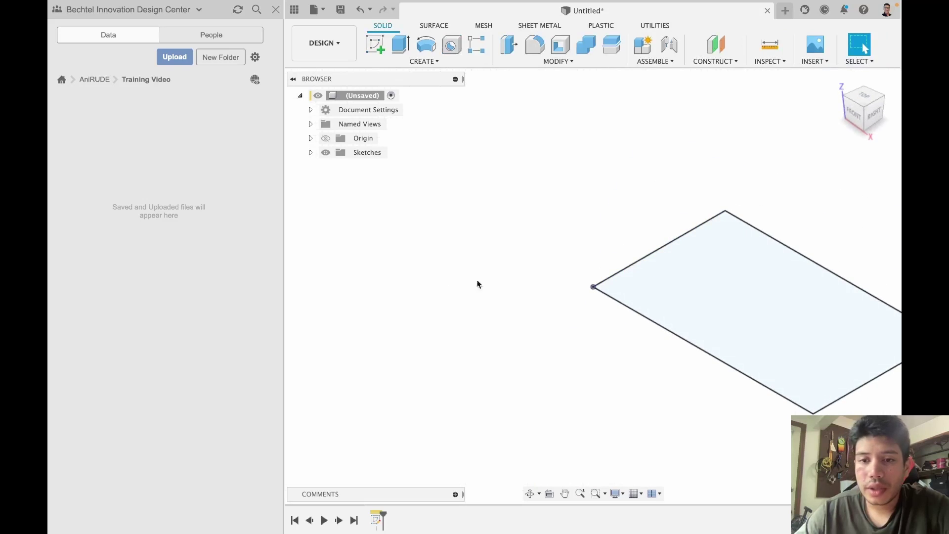
# Check Sketch1 in the browser's Sketches folder, then clear the selection
pyautogui.click(310, 153)
pyautogui.click(373, 169)
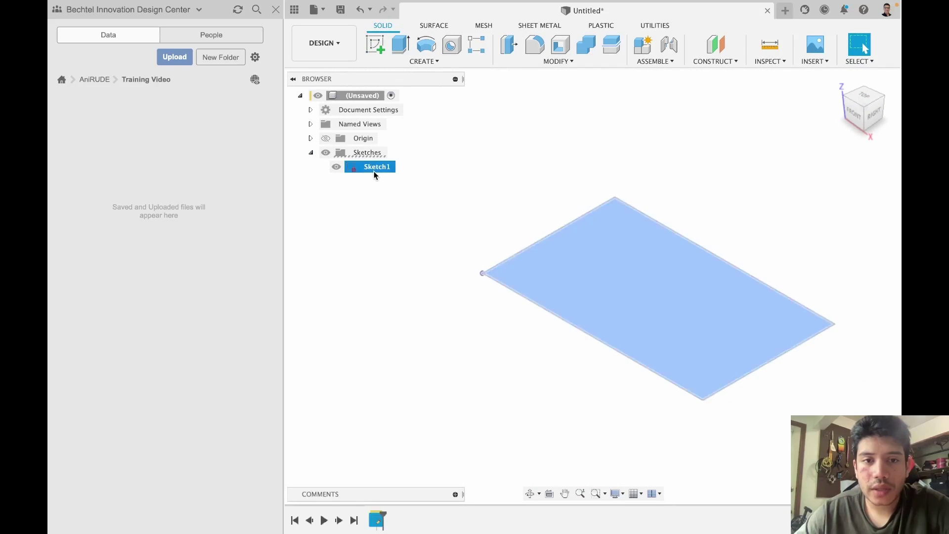
pyautogui.click(310, 153)
pyautogui.click(446, 193)
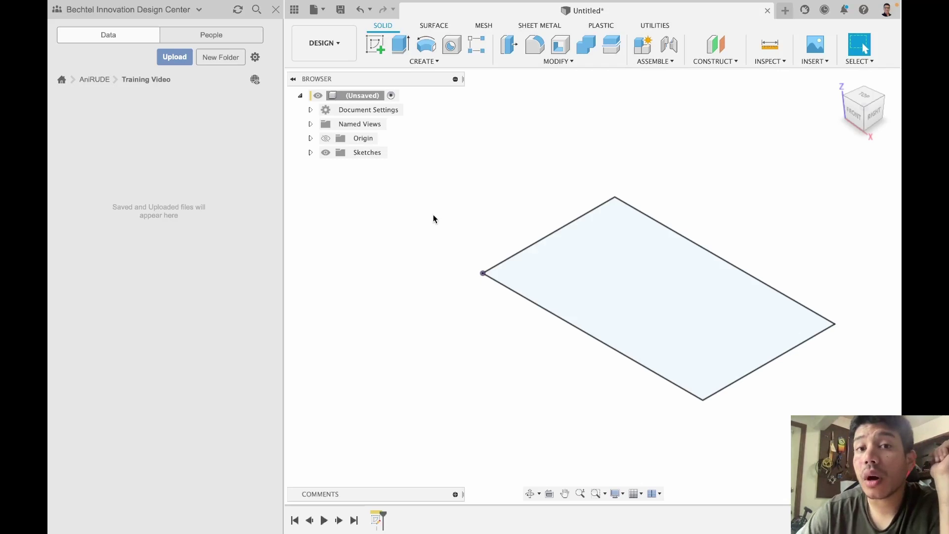
# Extrude the rectangle 2 inches into a solid box and fit it to the view
pyautogui.click(401, 46)
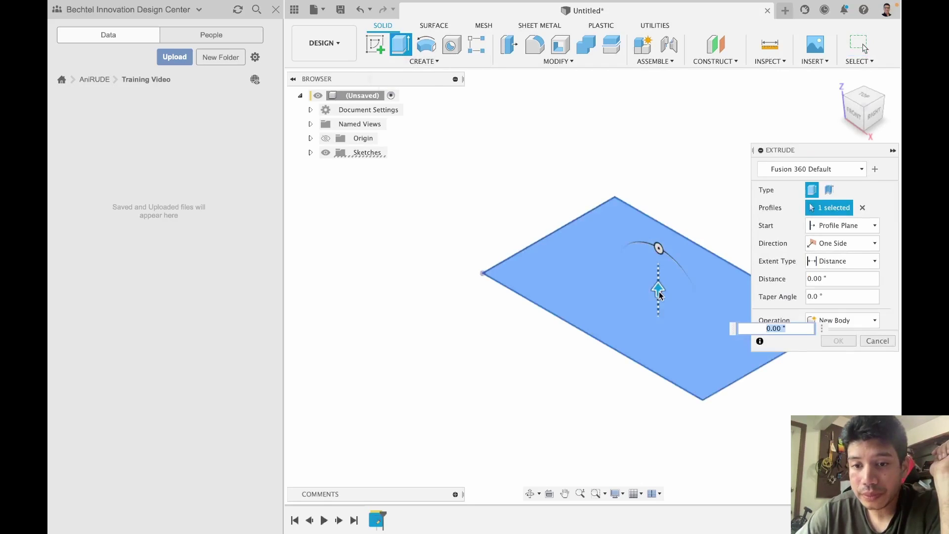
pyautogui.moveTo(659, 251); pyautogui.dragTo(662, 241)
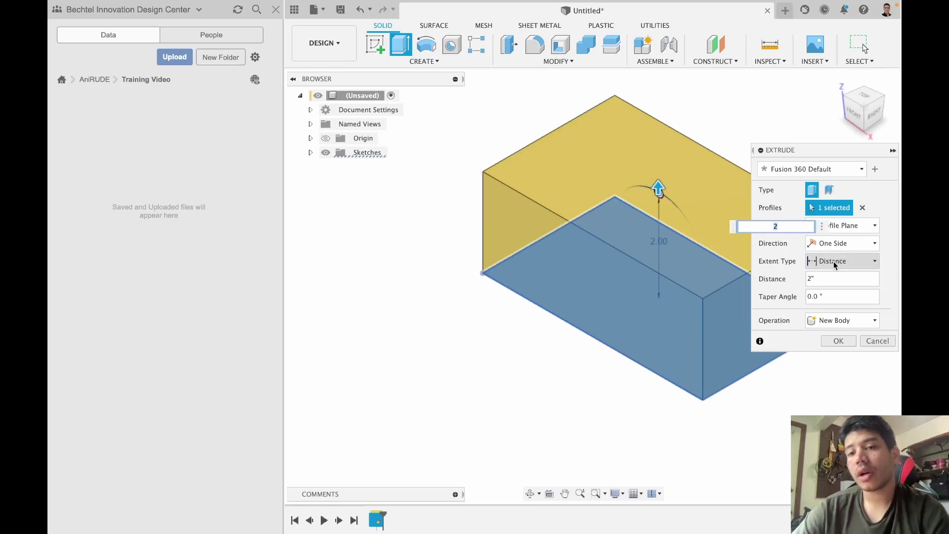
pyautogui.click(833, 341)
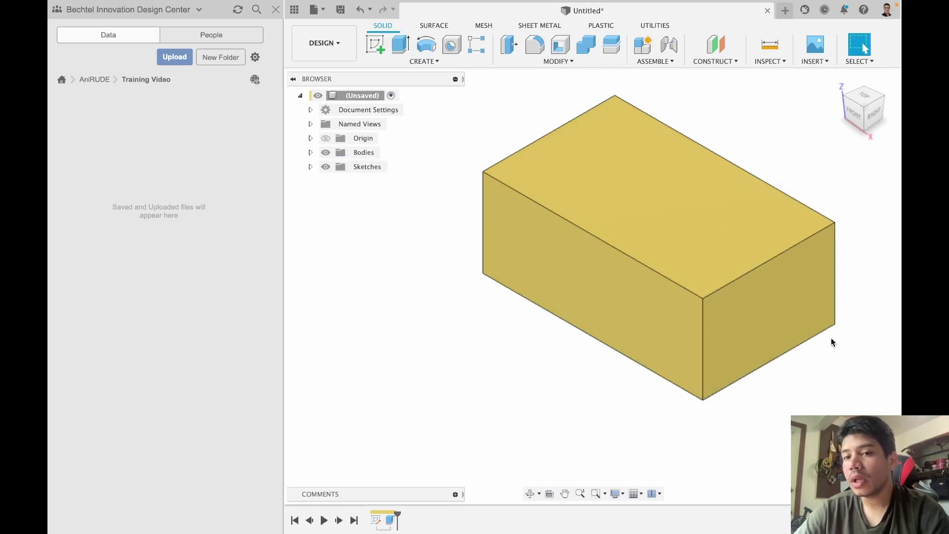
pyautogui.press('F6')
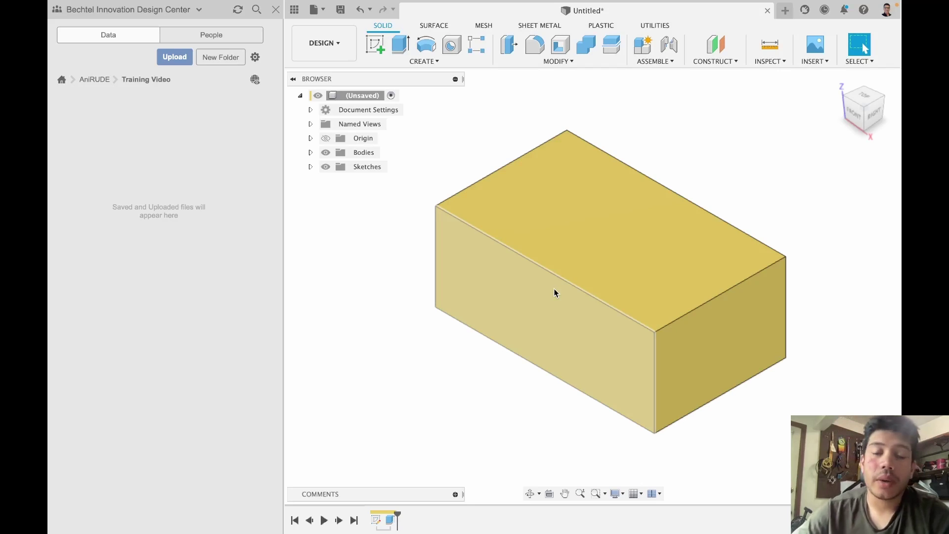
pyautogui.click(565, 61)
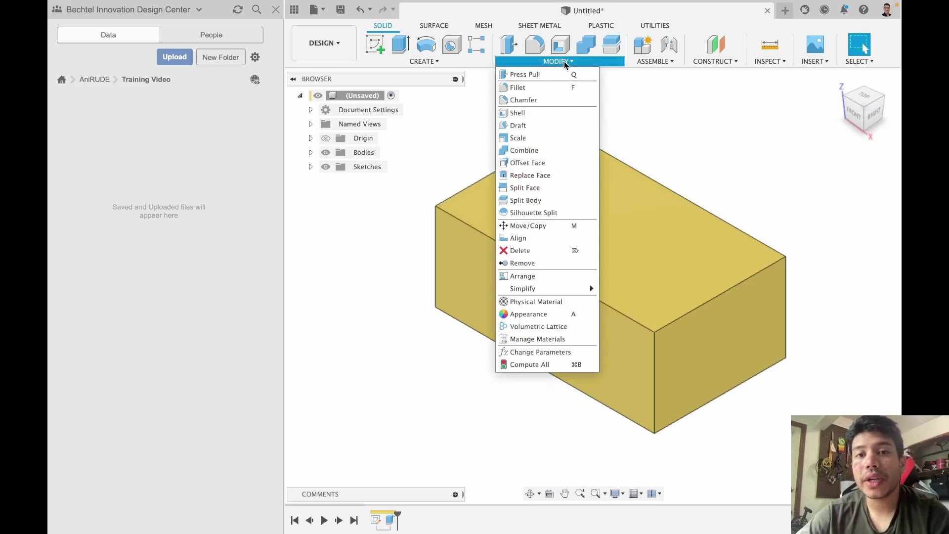
# Fillet the box's front vertical edge with a 2 inch radius, checking it from Top and Home views
pyautogui.click(553, 88)
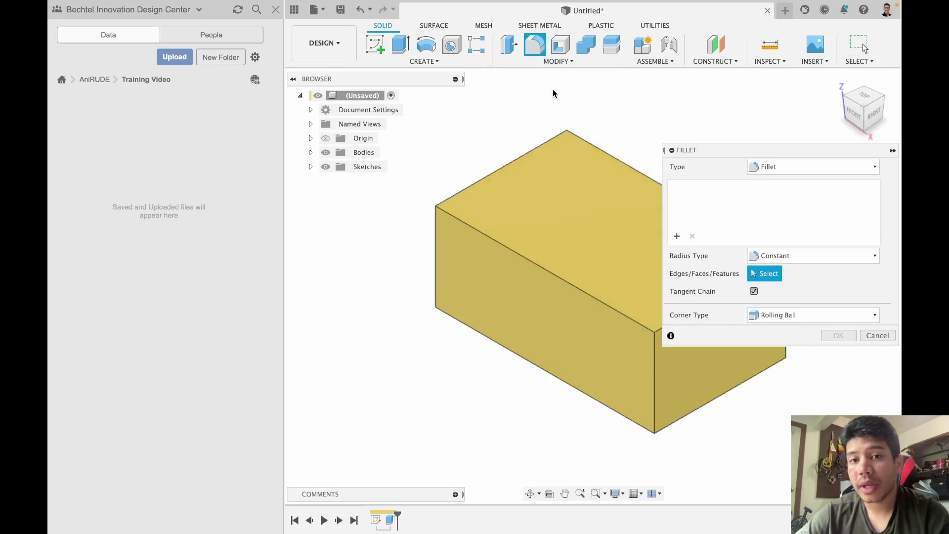
pyautogui.click(655, 399)
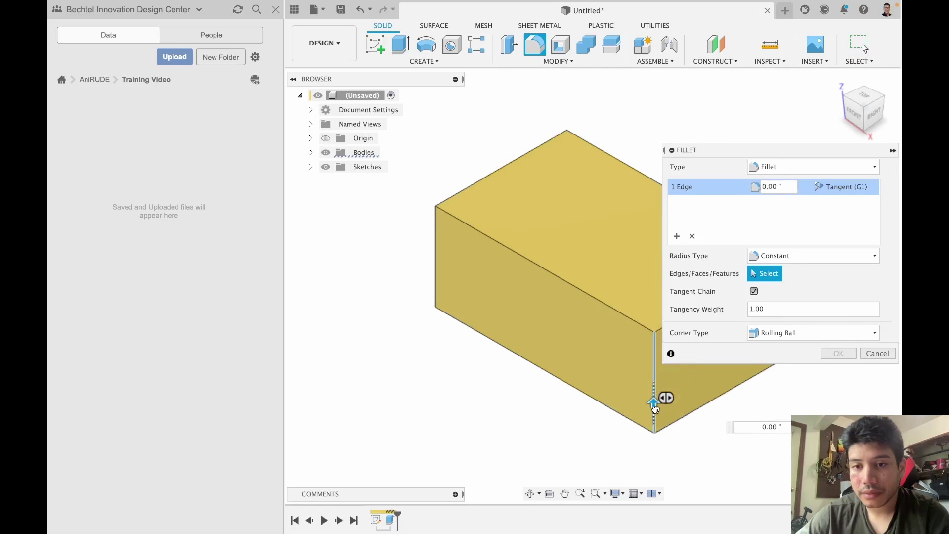
pyautogui.moveTo(655, 408); pyautogui.dragTo(654, 391)
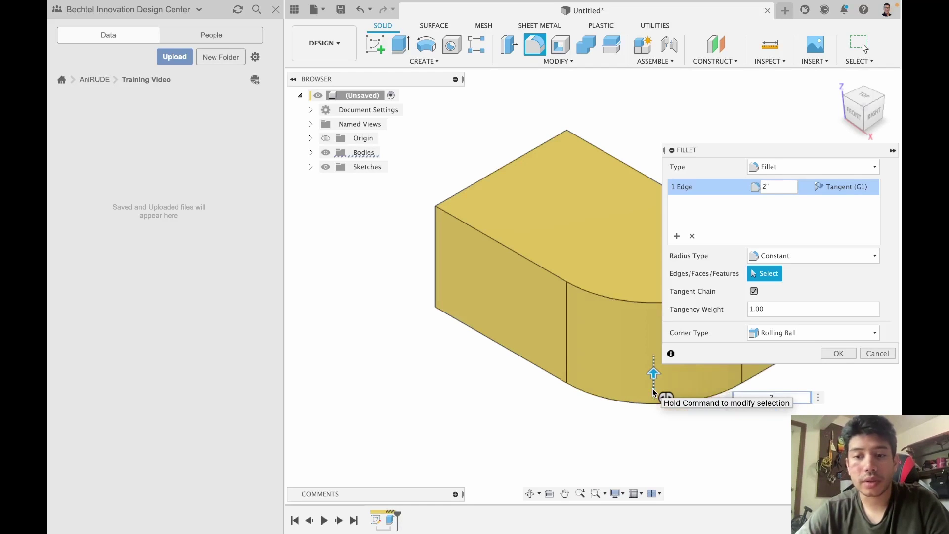
pyautogui.press('Return')
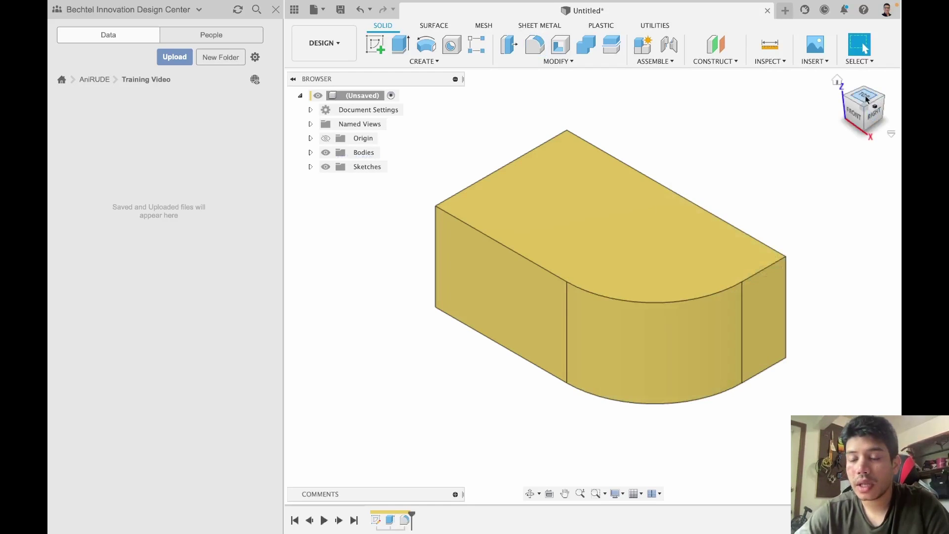
pyautogui.click(873, 92)
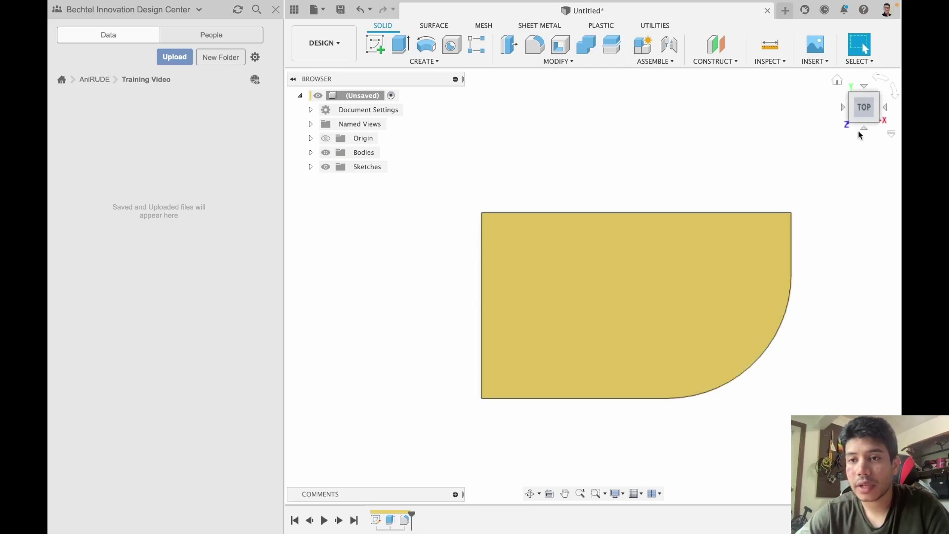
pyautogui.click(837, 83)
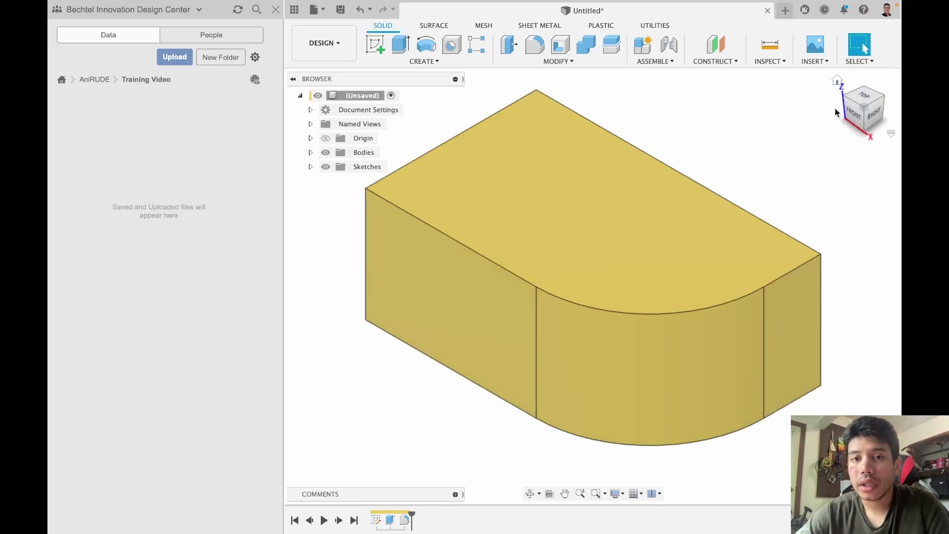
# Close the Data panel and chamfer the three edges at the square corner by 0.5 inch
pyautogui.click(538, 61)
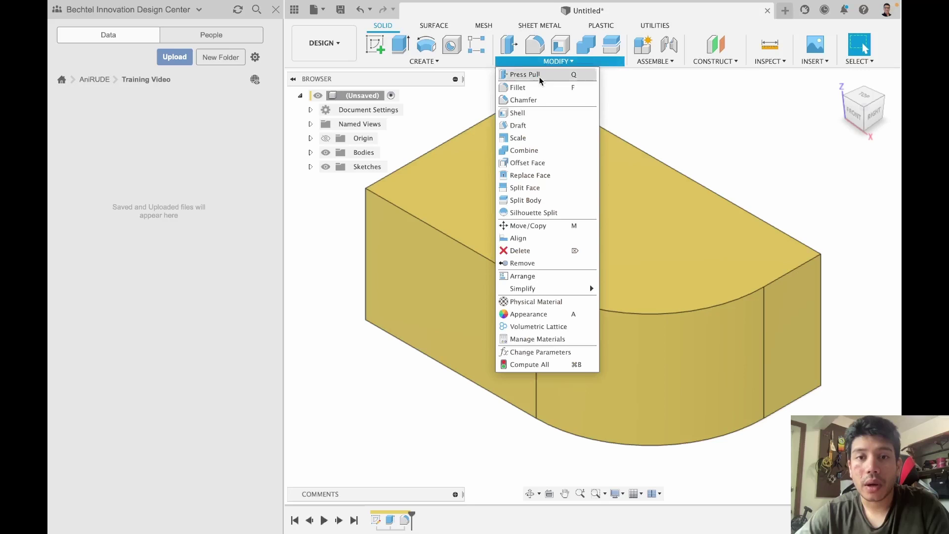
pyautogui.click(525, 99)
pyautogui.click(885, 101)
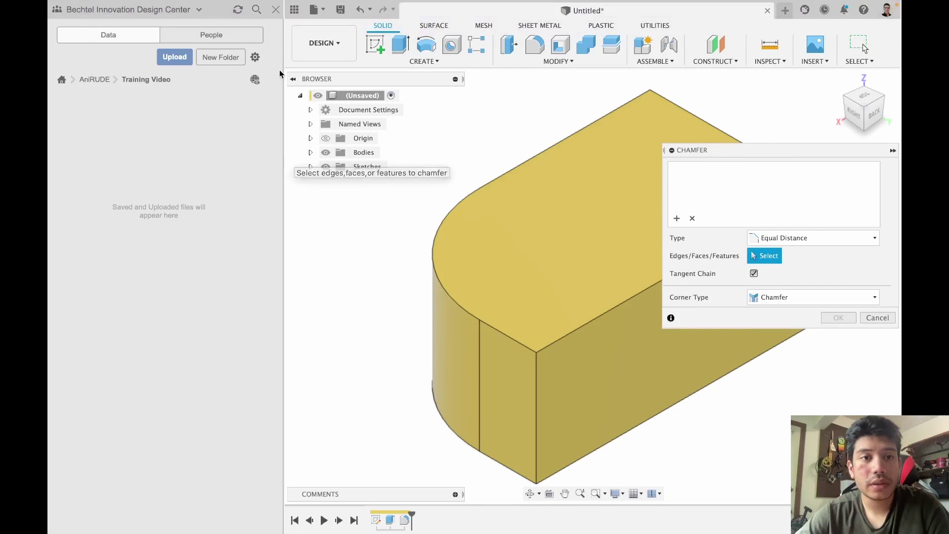
pyautogui.click(276, 9)
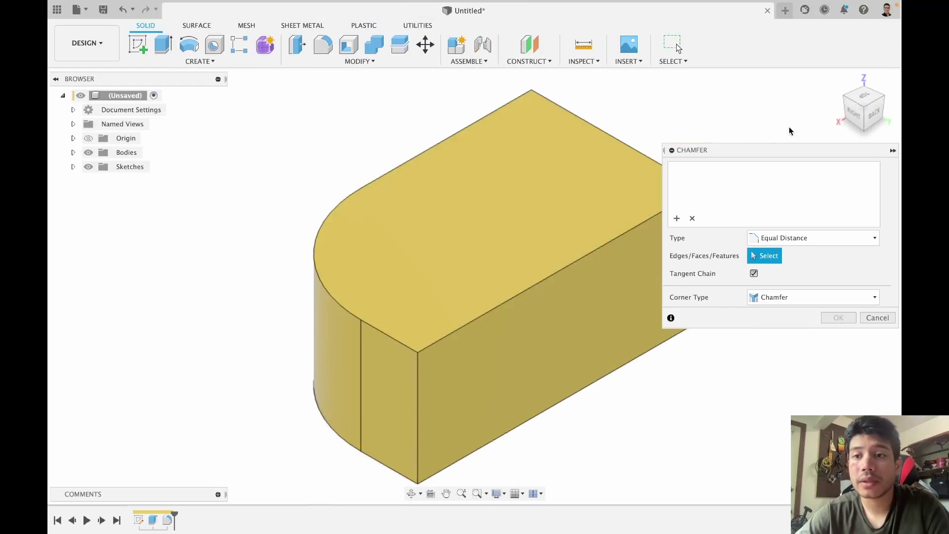
pyautogui.click(885, 100)
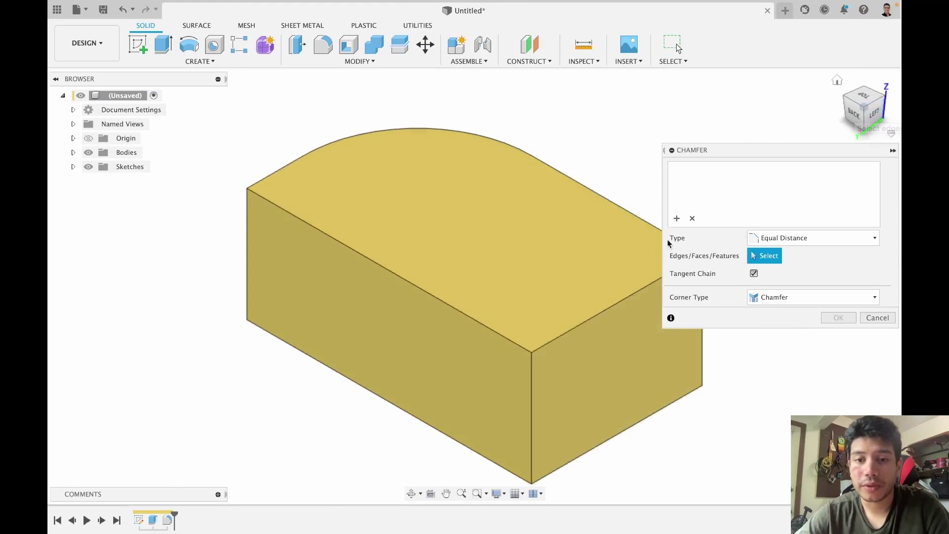
pyautogui.click(504, 336)
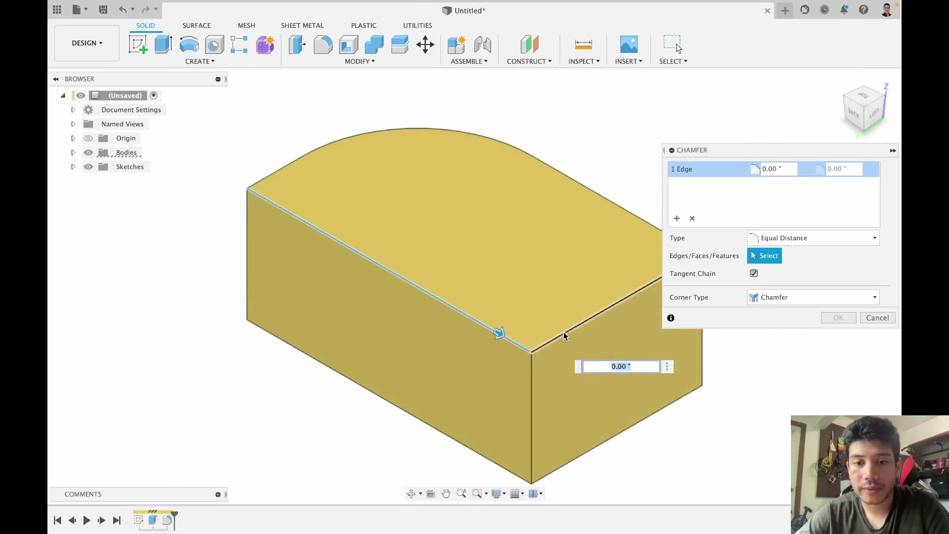
pyautogui.click(565, 334)
pyautogui.click(532, 390)
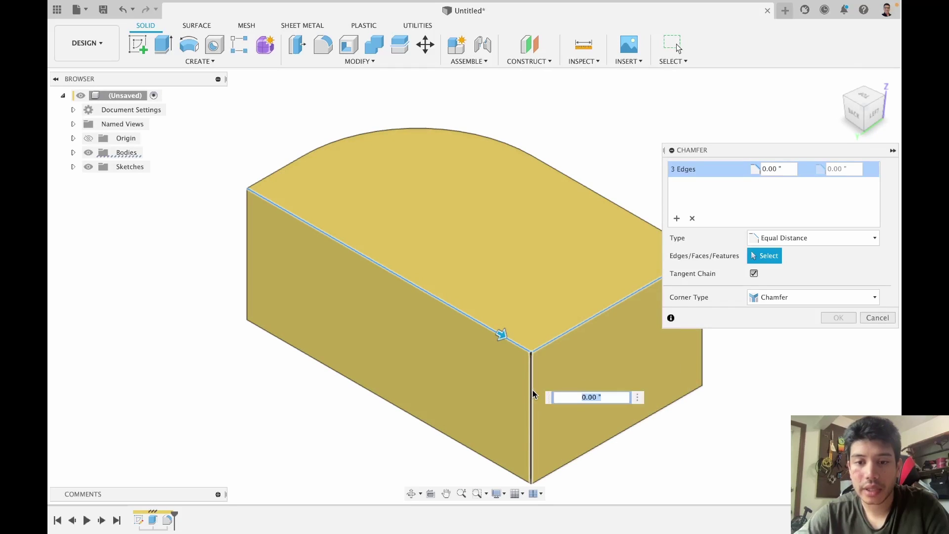
pyautogui.write('.5')
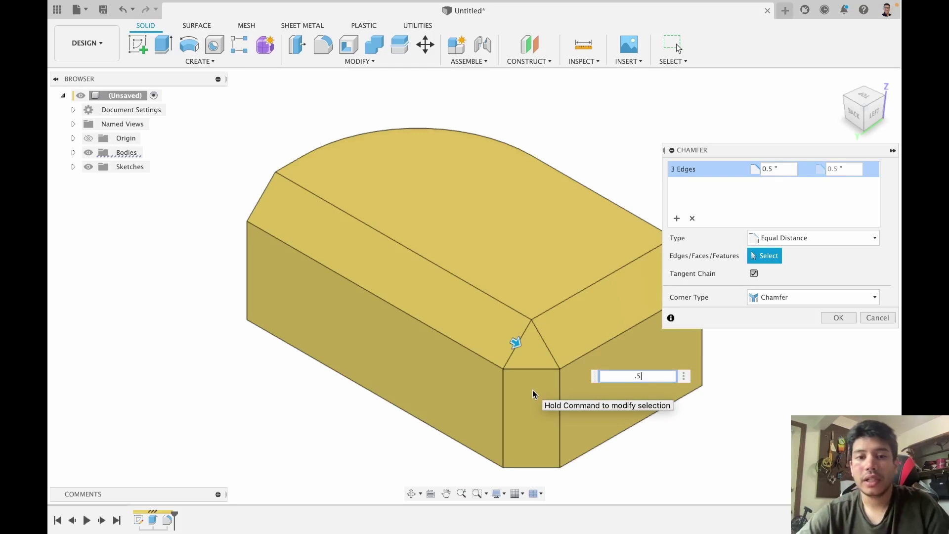
pyautogui.press('Return')
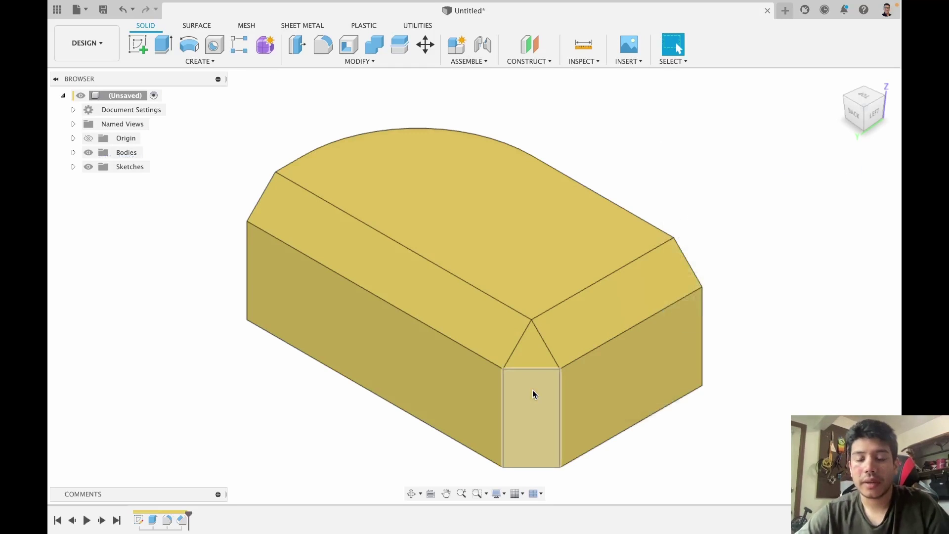
pyautogui.click(883, 97)
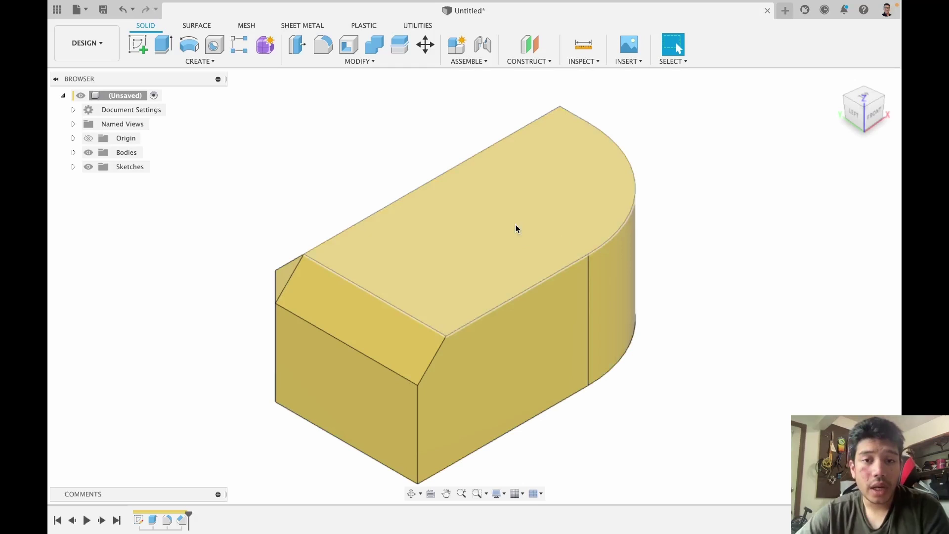
pyautogui.click(212, 61)
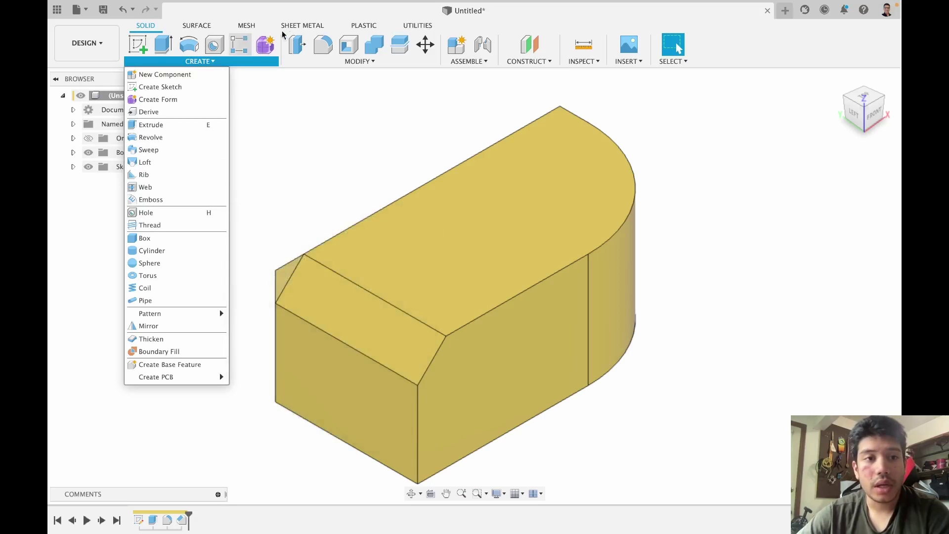
pyautogui.click(214, 44)
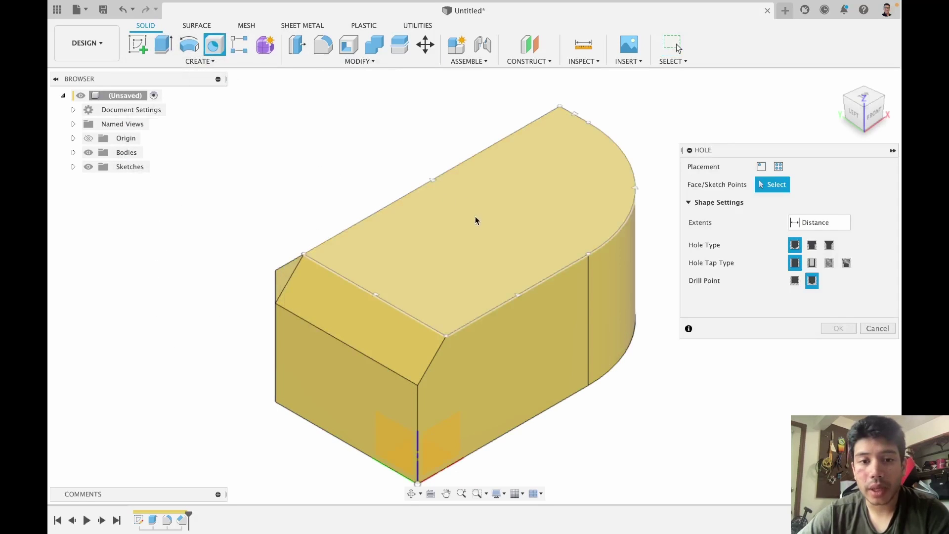
pyautogui.click(478, 229)
pyautogui.moveTo(481, 231); pyautogui.dragTo(519, 256)
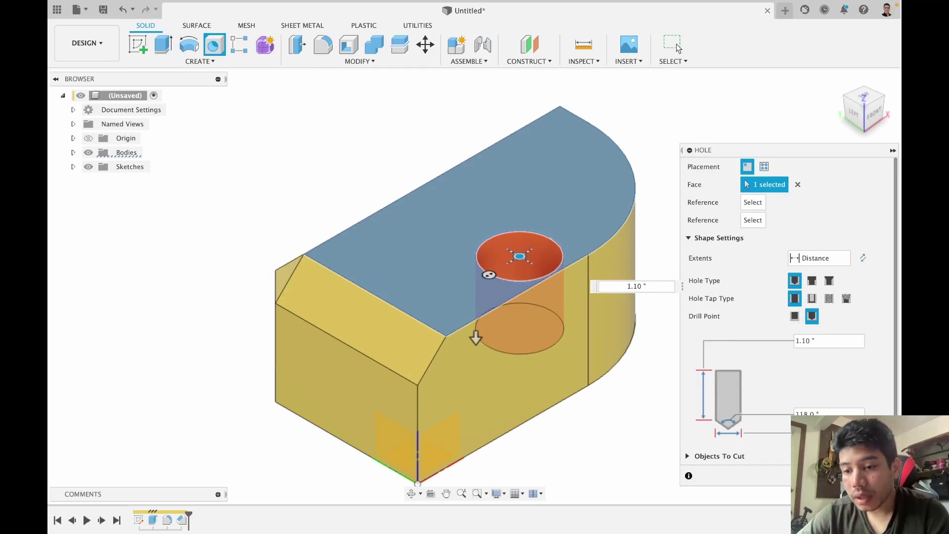
pyautogui.click(674, 44)
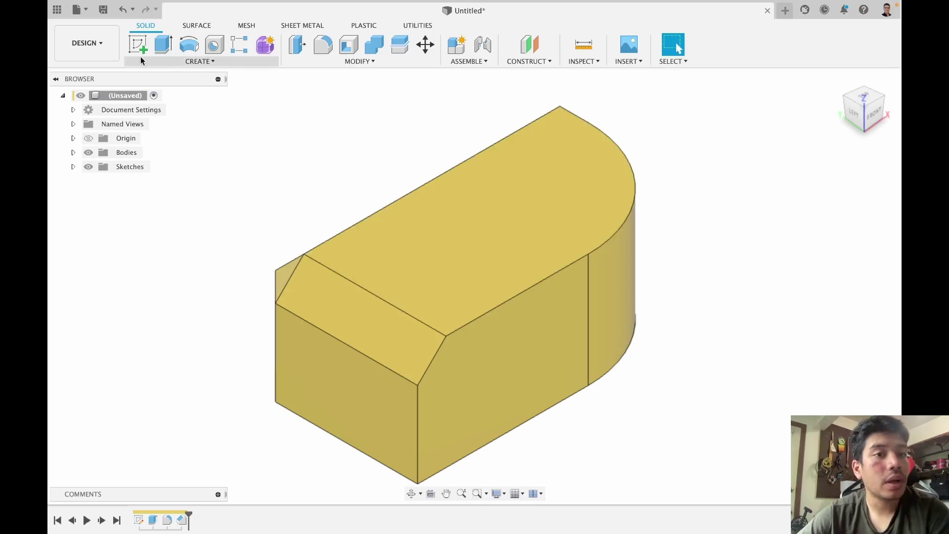
# On the block's top face, draw a 1-inch line from the corner beside the chamfer
pyautogui.click(138, 45)
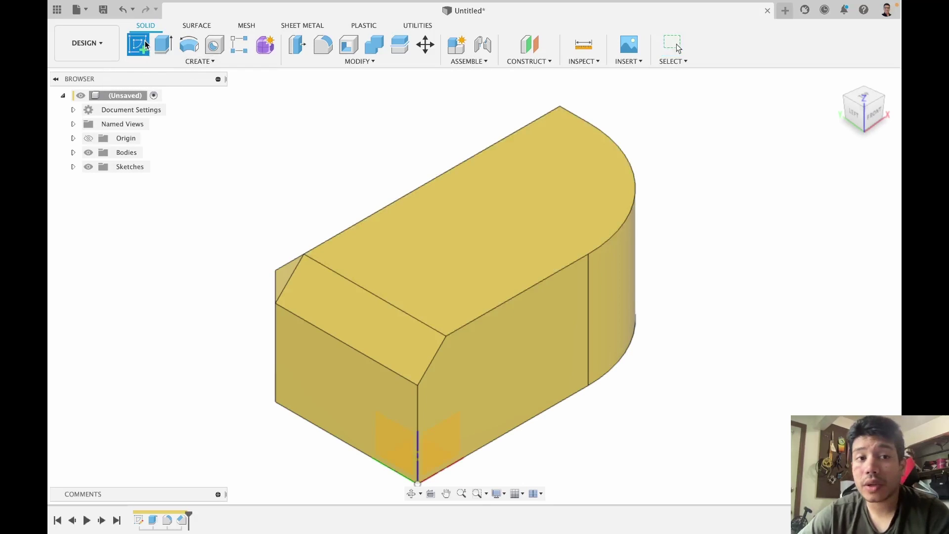
pyautogui.click(498, 251)
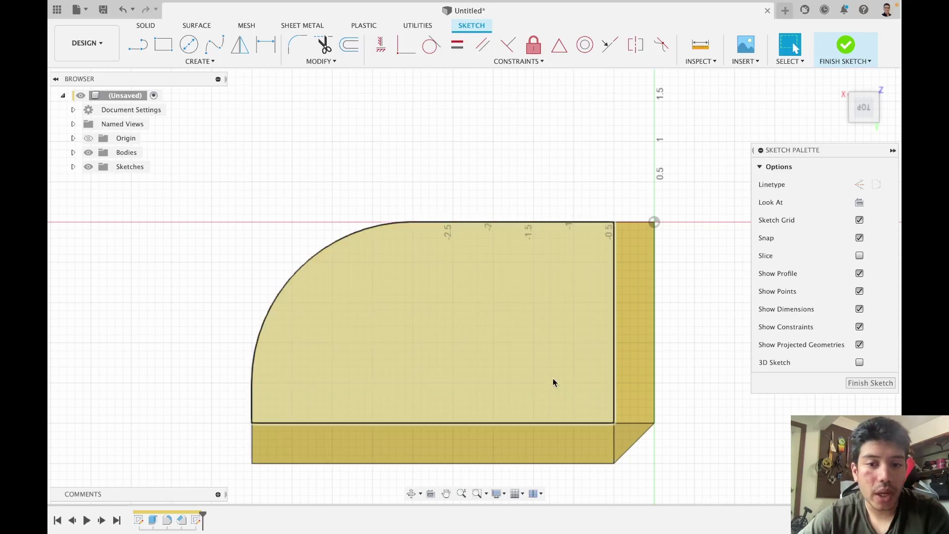
pyautogui.press('l')
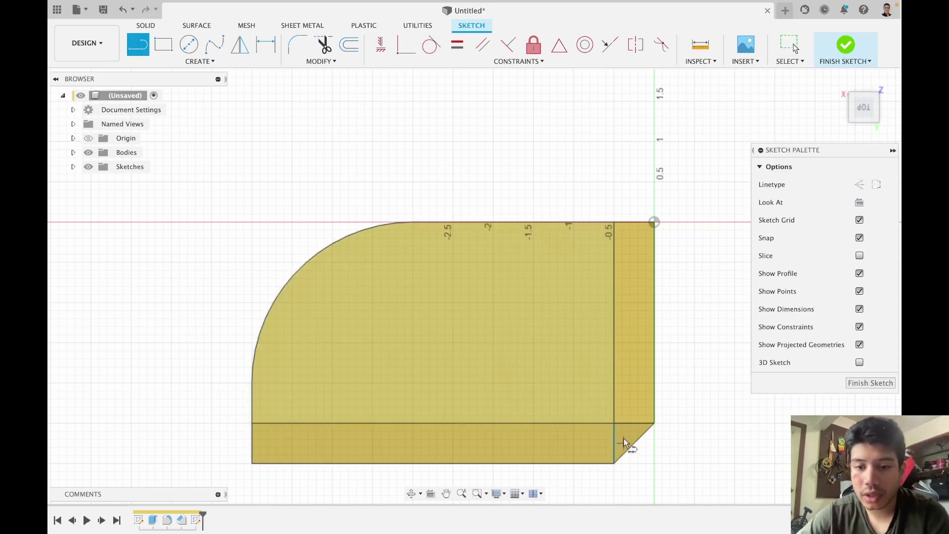
pyautogui.click(614, 423)
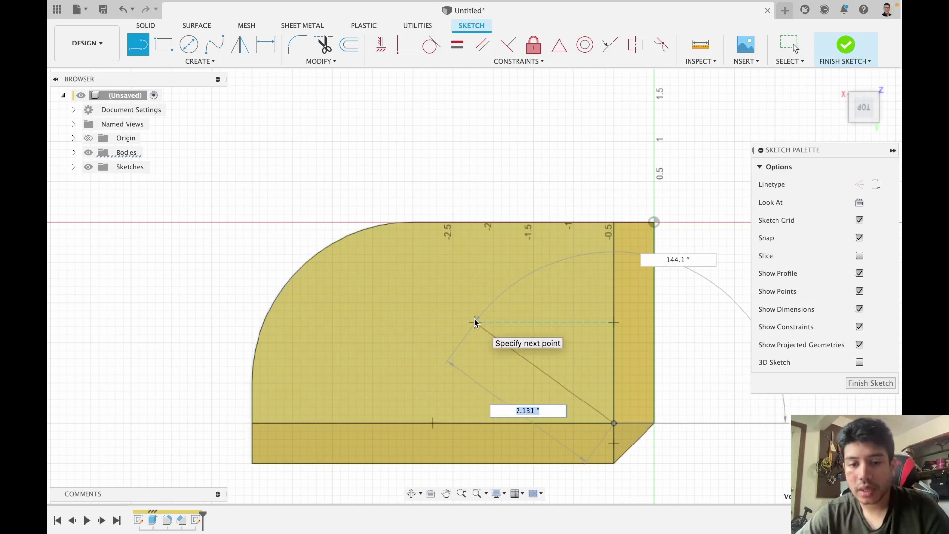
pyautogui.write('1')
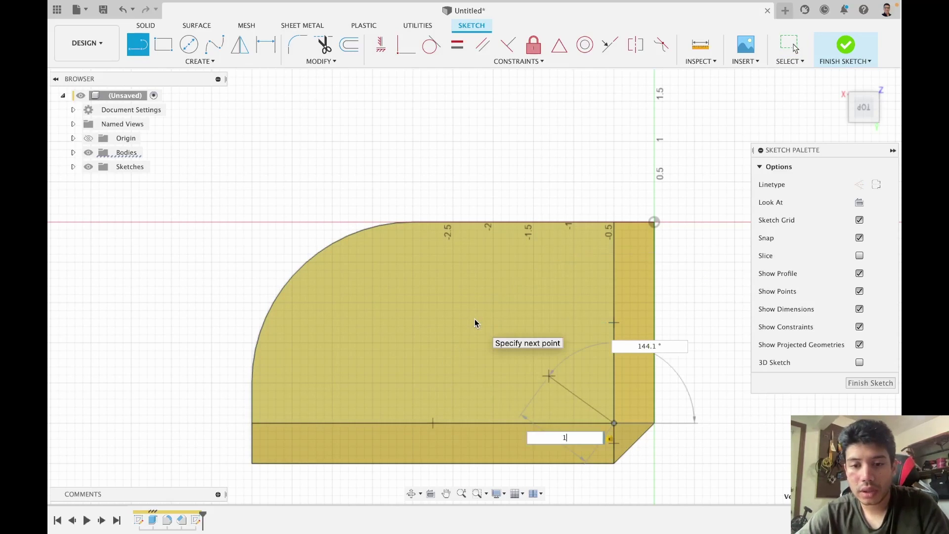
pyautogui.press('Return')
pyautogui.press('Escape')
pyautogui.moveTo(551, 381); pyautogui.dragTo(525, 388)
# Dimension the line at 45° from the bottom edge and finish the sketch
pyautogui.press('d')
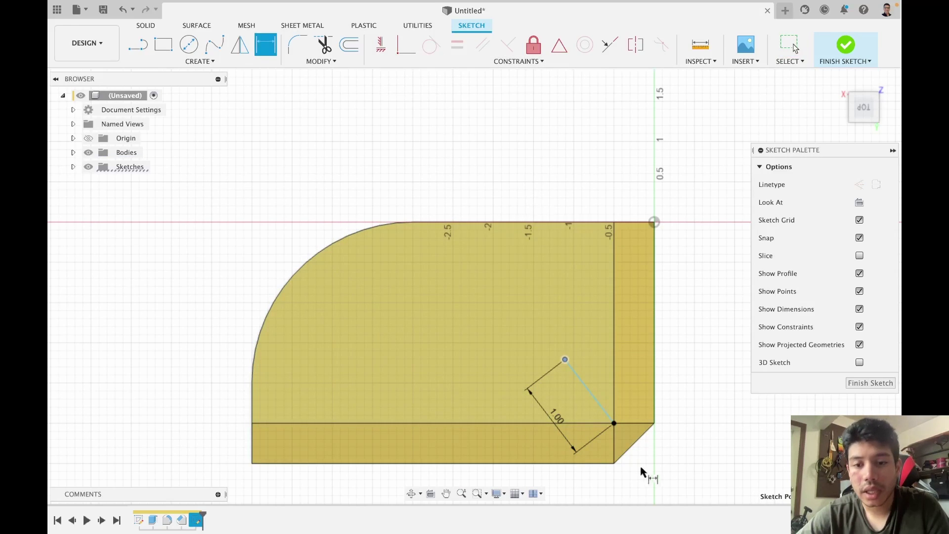
pyautogui.click(599, 424)
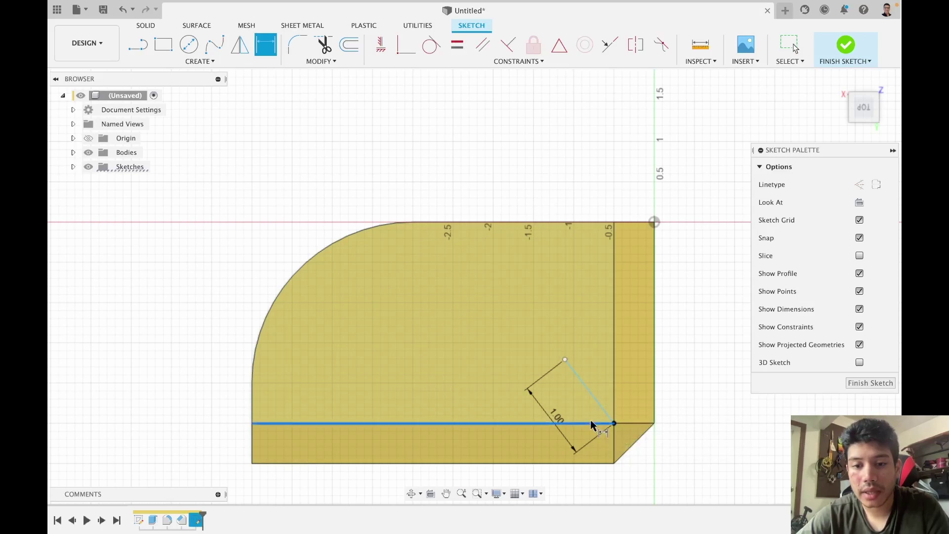
pyautogui.click(588, 388)
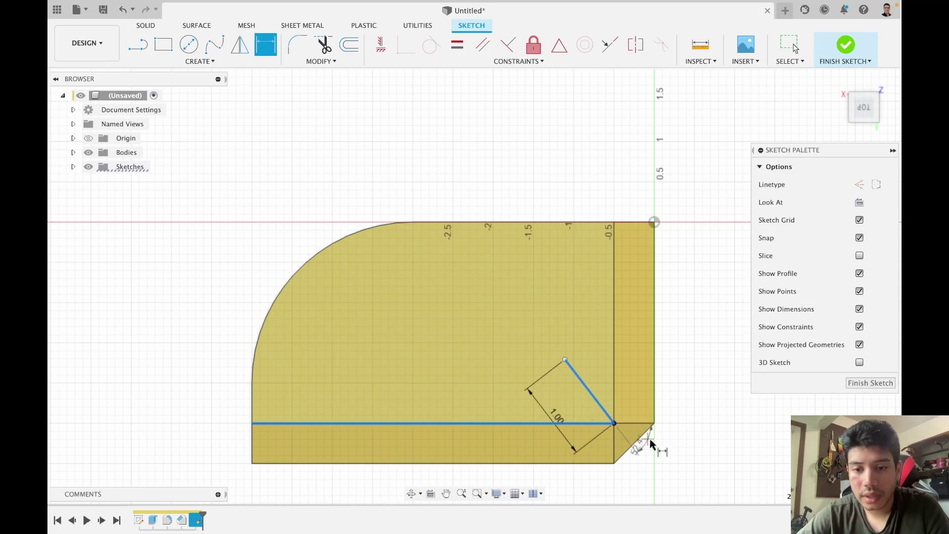
pyautogui.click(679, 465)
pyautogui.write('45')
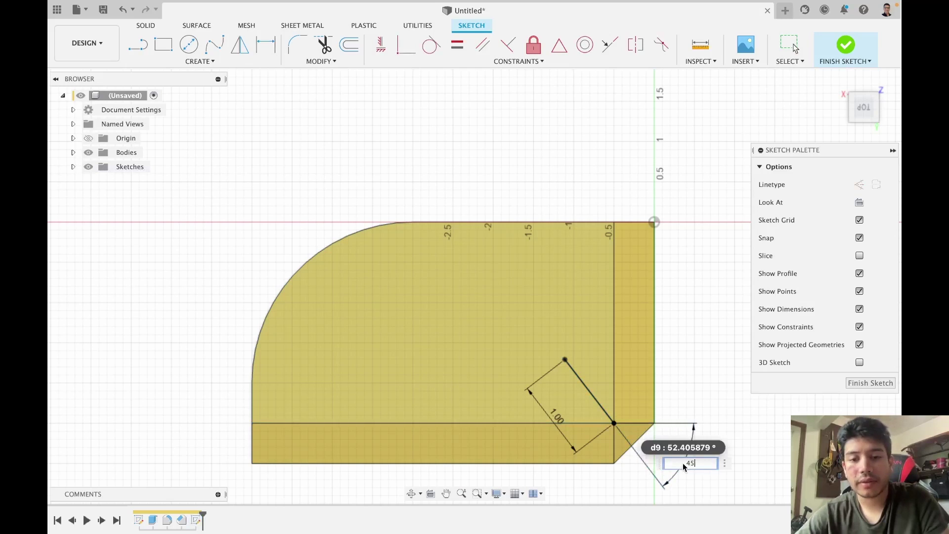
pyautogui.press('Return')
pyautogui.press('Escape')
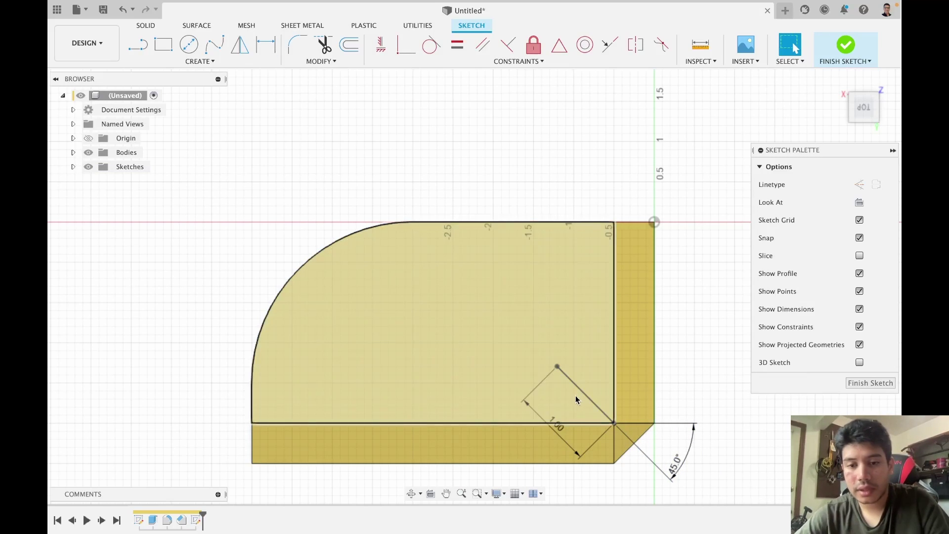
pyautogui.click(860, 384)
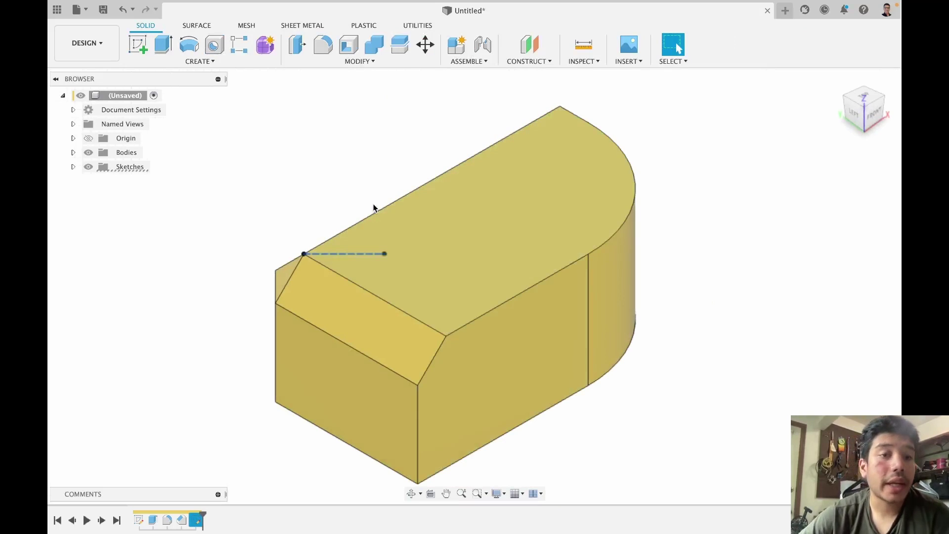
# Place a countersink hole at the line's endpoint: 1 inch countersink diameter, 0.5 inch hole diameter
pyautogui.click(214, 43)
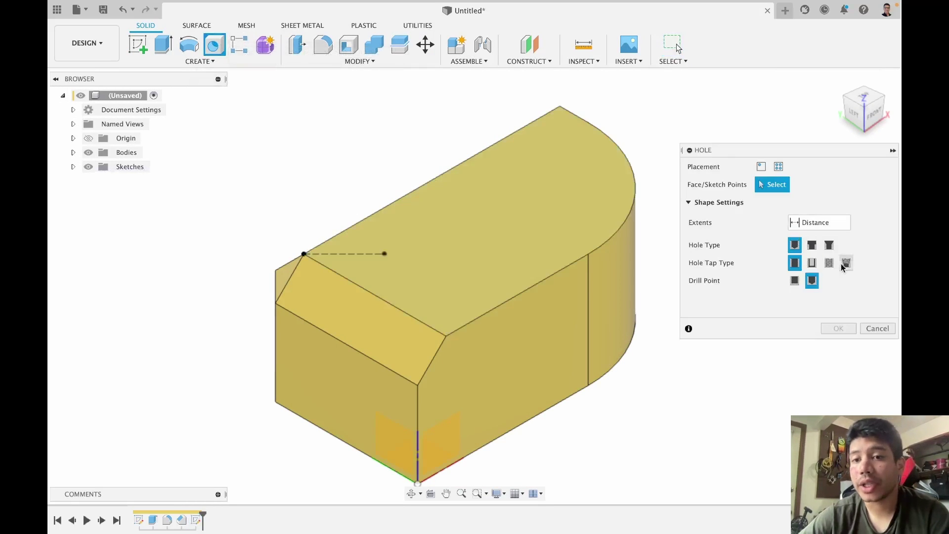
pyautogui.click(385, 254)
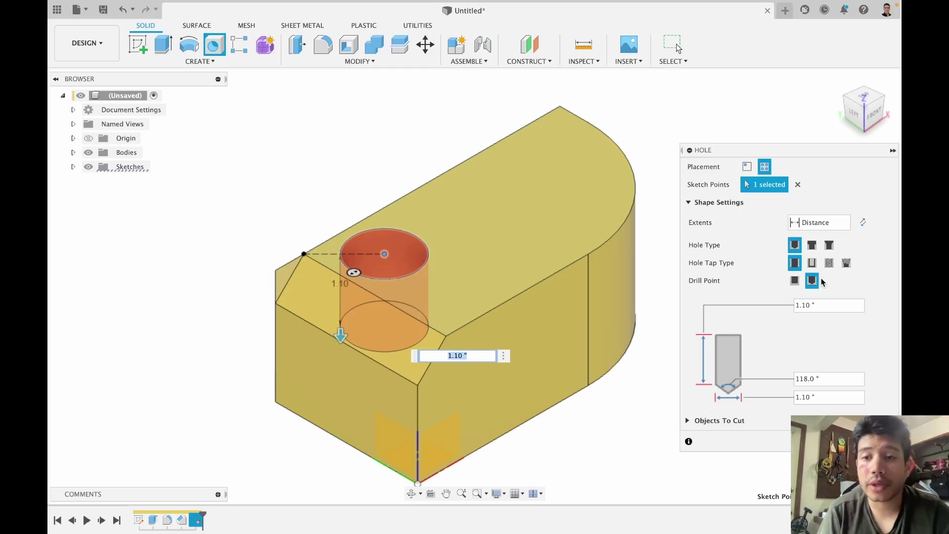
pyautogui.click(829, 246)
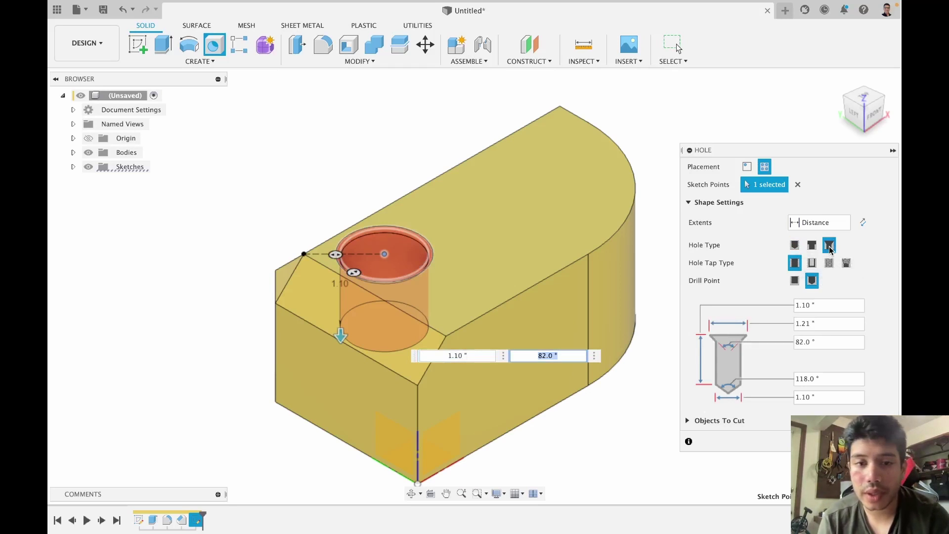
pyautogui.click(825, 324)
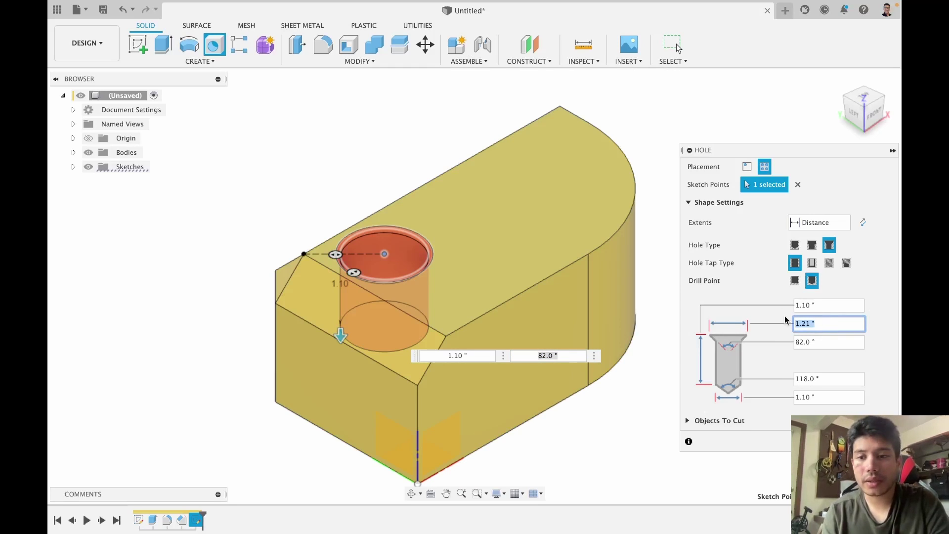
pyautogui.write('1')
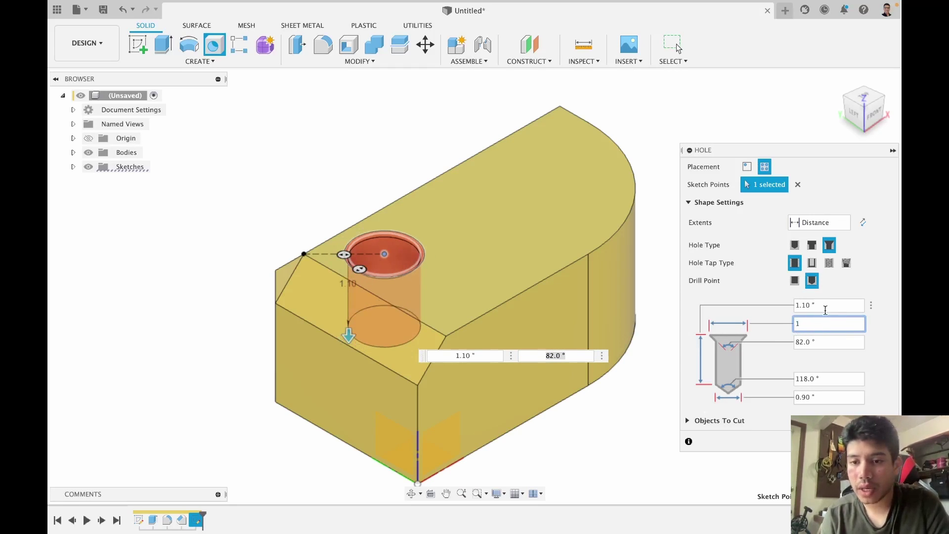
pyautogui.click(829, 398)
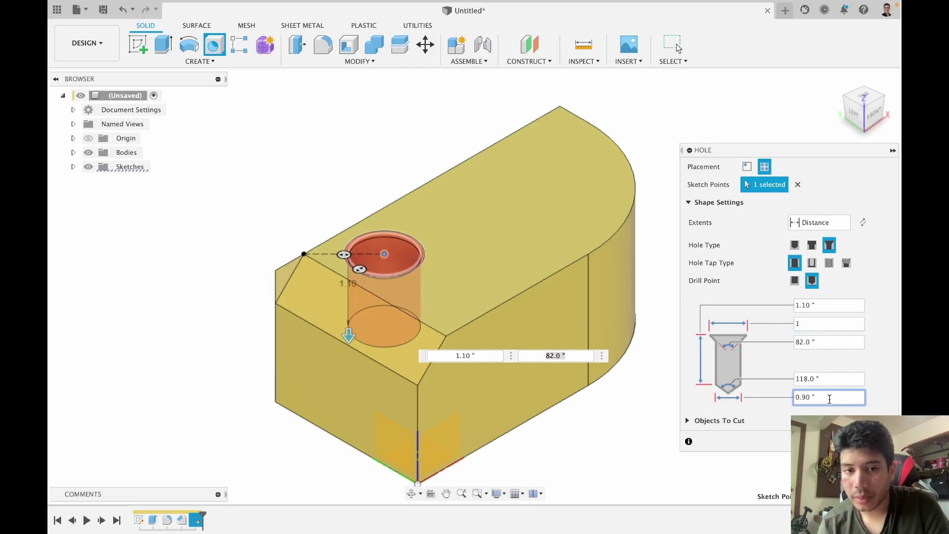
pyautogui.moveTo(832, 399); pyautogui.dragTo(788, 398)
pyautogui.write('.5')
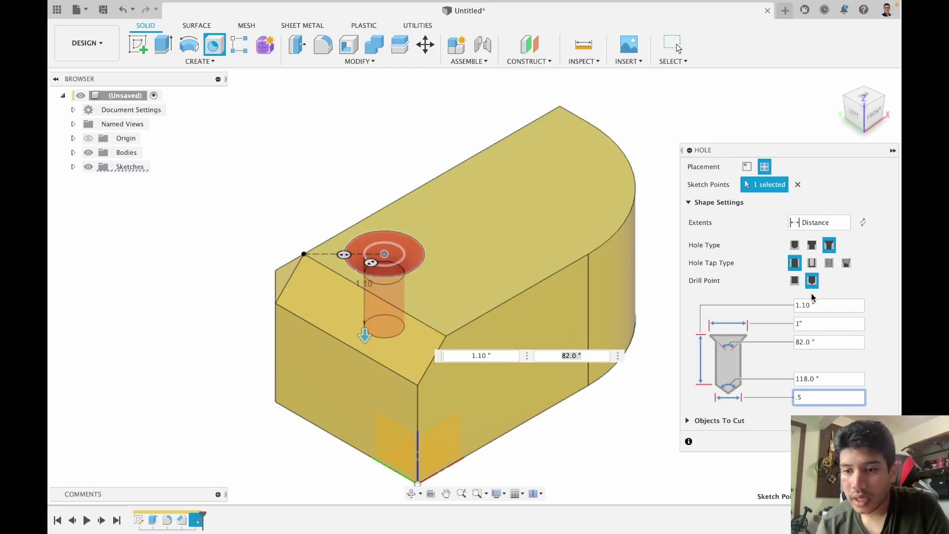
pyautogui.click(830, 342)
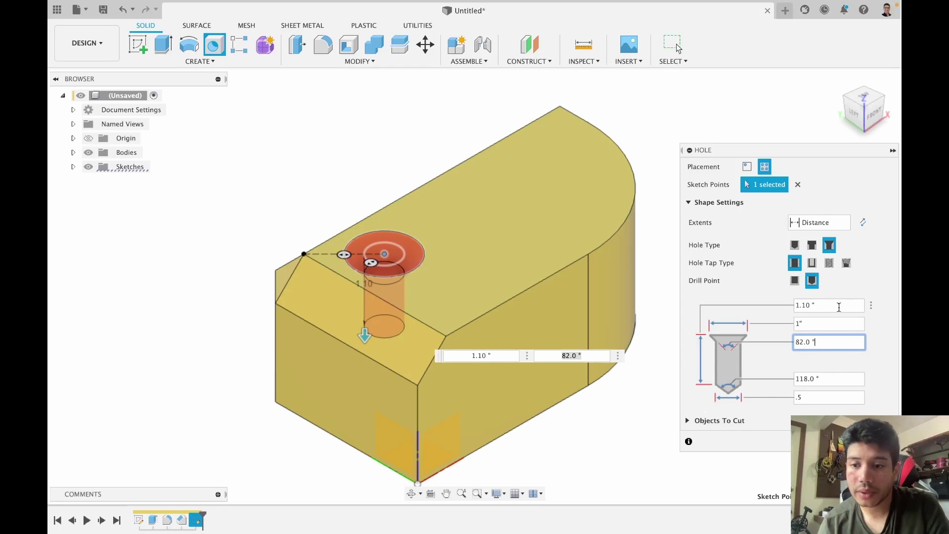
pyautogui.click(845, 440)
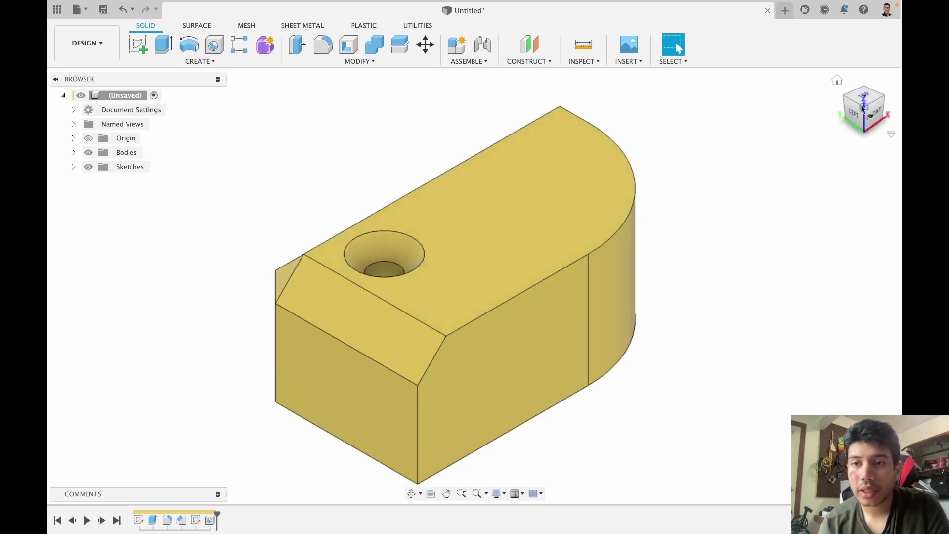
pyautogui.moveTo(474, 286)
pyautogui.keyDown('shift'); pyautogui.mouseDown(button='middle')
pyautogui.moveTo(494, 341)
pyautogui.moveTo(472, 292)
pyautogui.moveTo(477, 262)
pyautogui.moveTo(475, 277)
pyautogui.mouseUp(button='middle'); pyautogui.keyUp('shift')
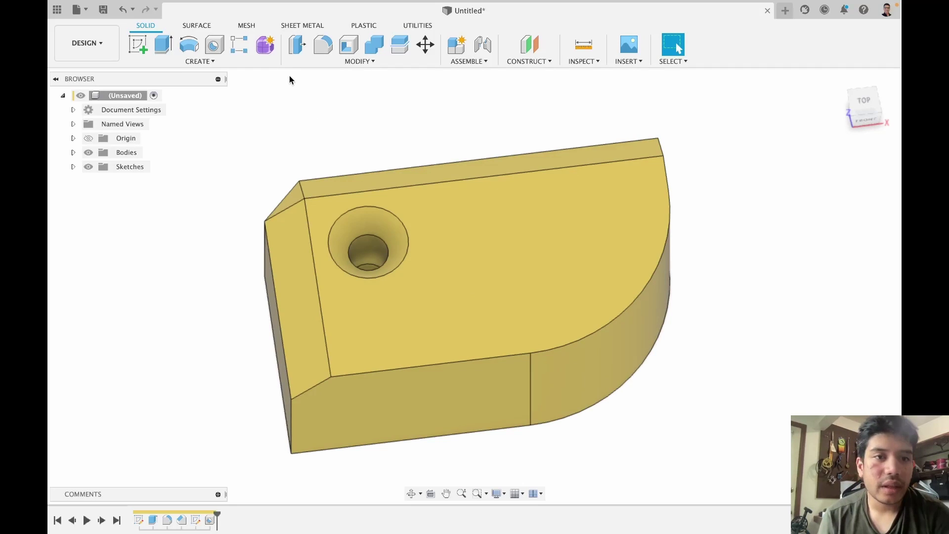
pyautogui.click(230, 61)
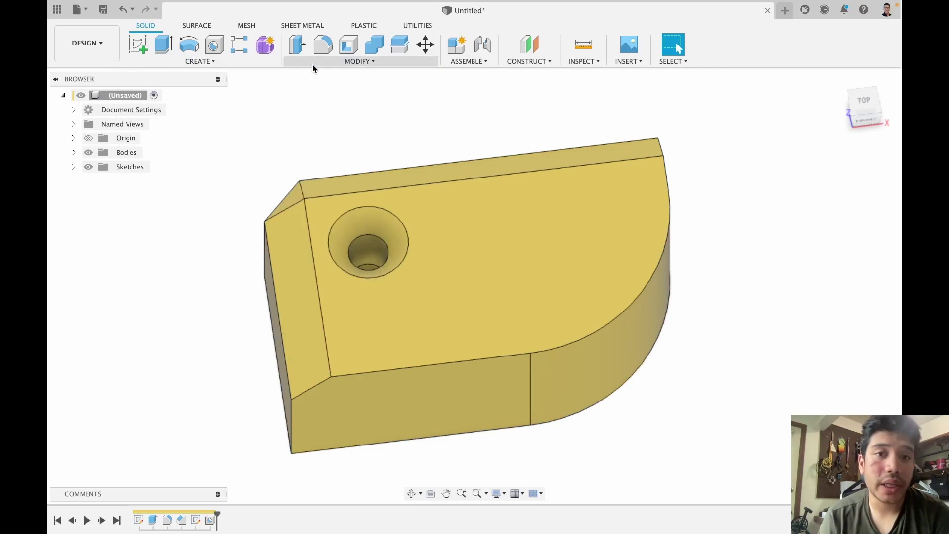
pyautogui.click(312, 64)
pyautogui.click(231, 61)
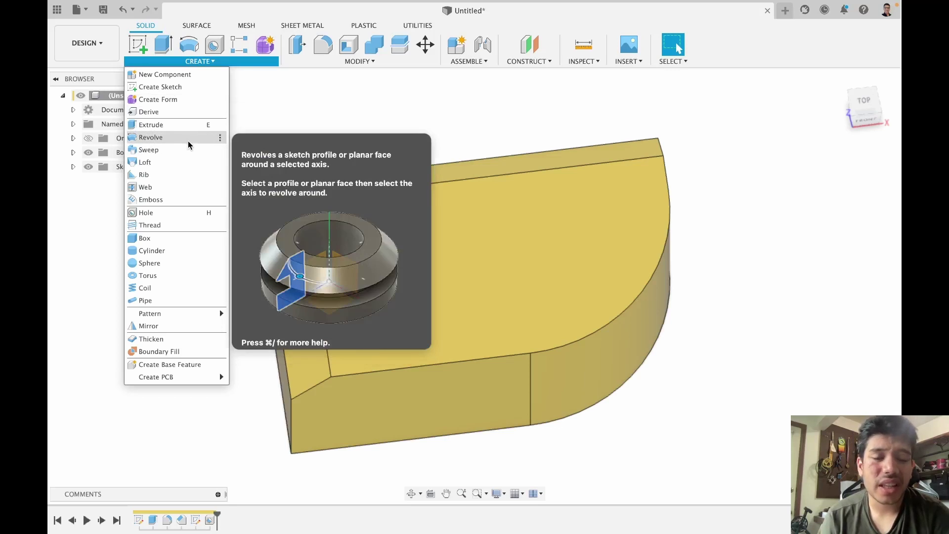
pyautogui.click(836, 82)
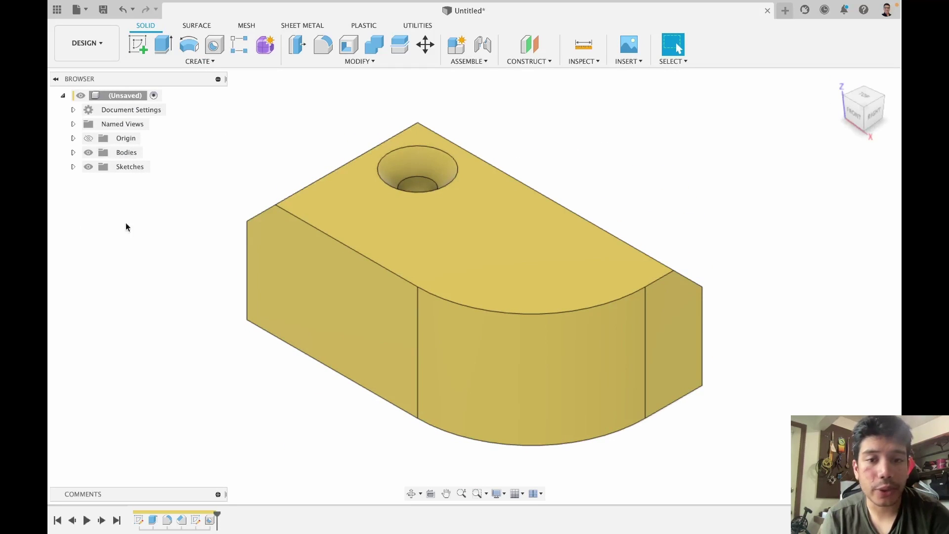
# On the block's front face, draw a bottom line from the origin dimensioned to 1.5
pyautogui.click(138, 45)
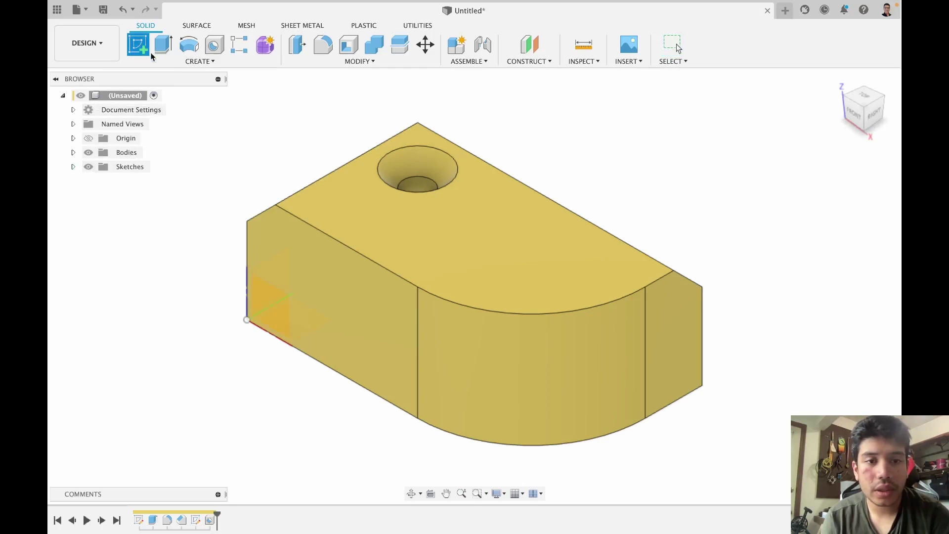
pyautogui.click(341, 292)
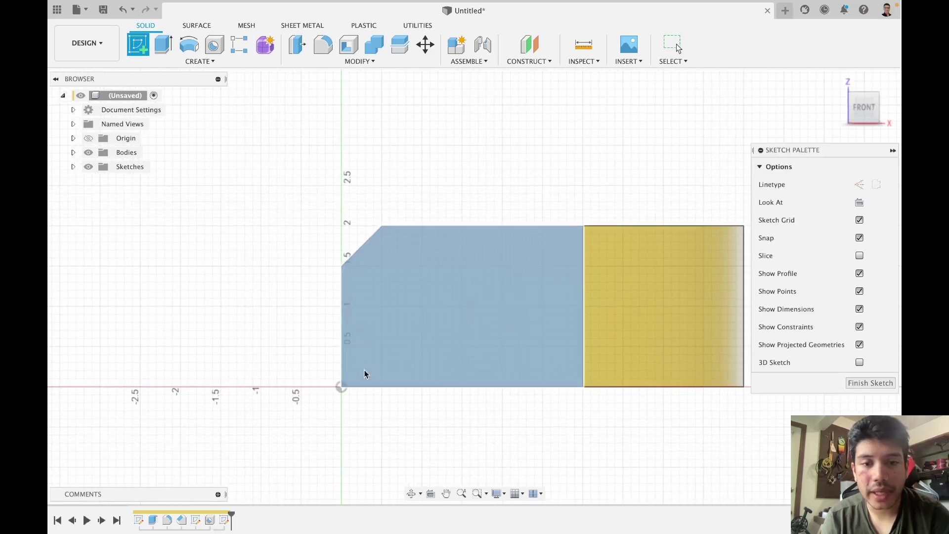
pyautogui.press('l')
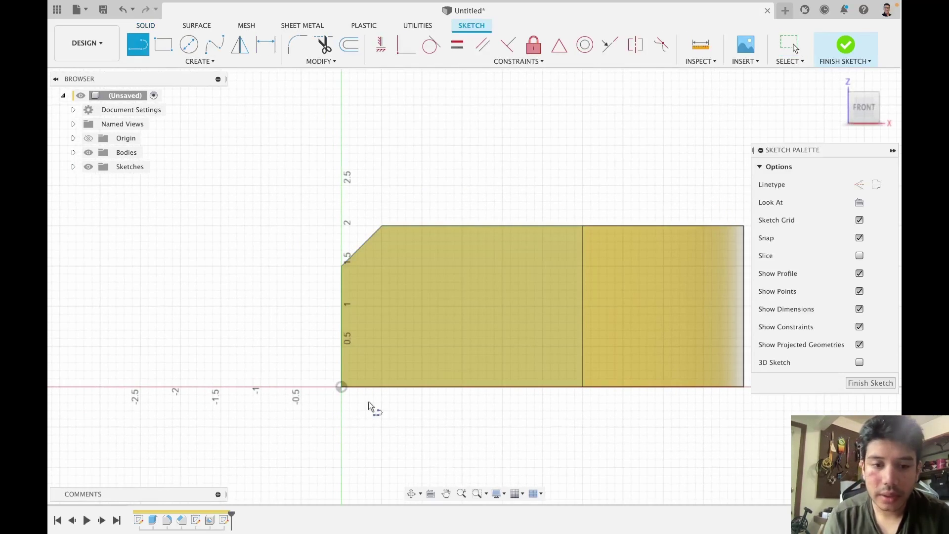
pyautogui.click(341, 386)
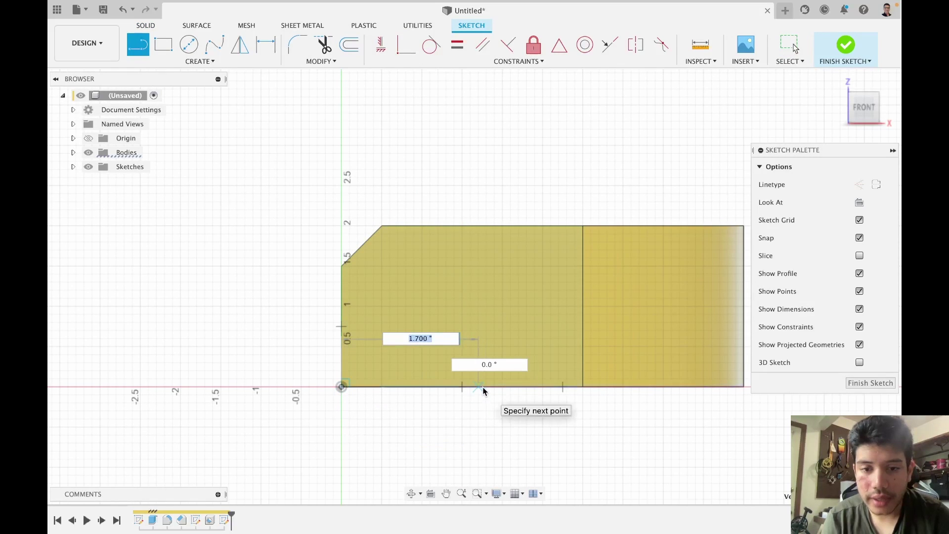
pyautogui.click(482, 390)
pyautogui.press('Escape')
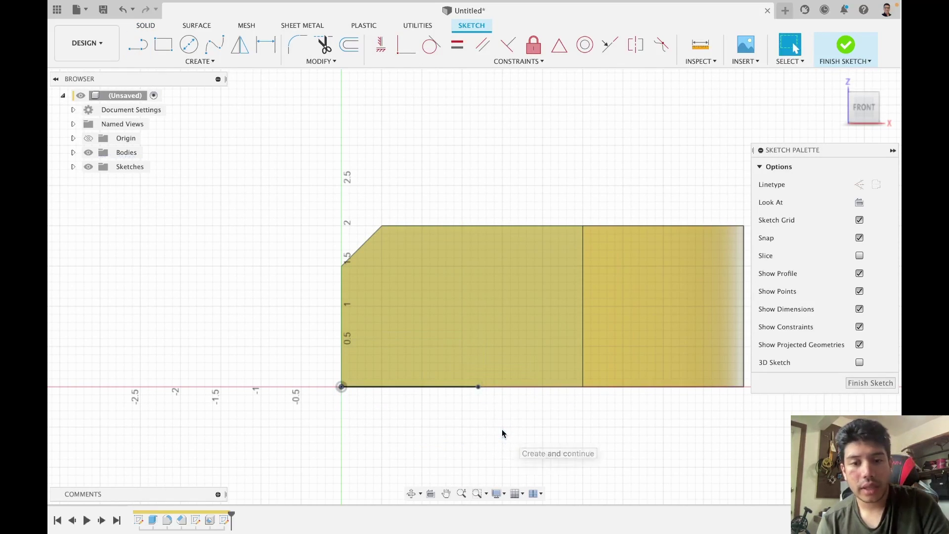
pyautogui.click(440, 387)
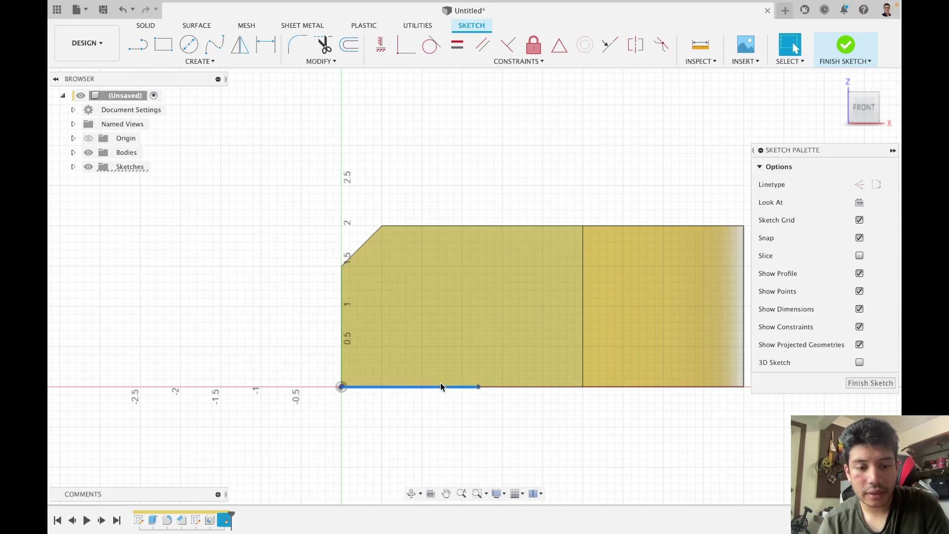
pyautogui.press('d')
pyautogui.click(444, 436)
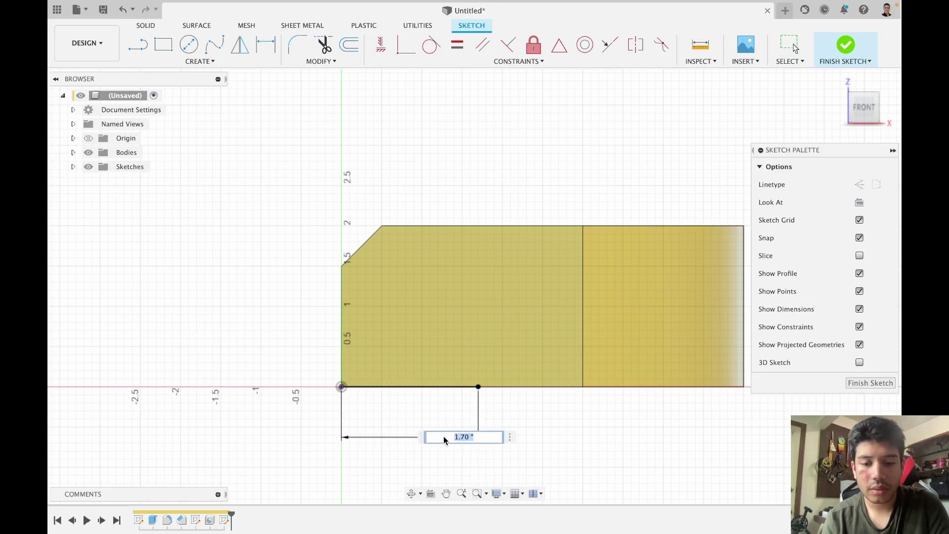
pyautogui.write('1.5')
pyautogui.press('Return')
pyautogui.press('Escape')
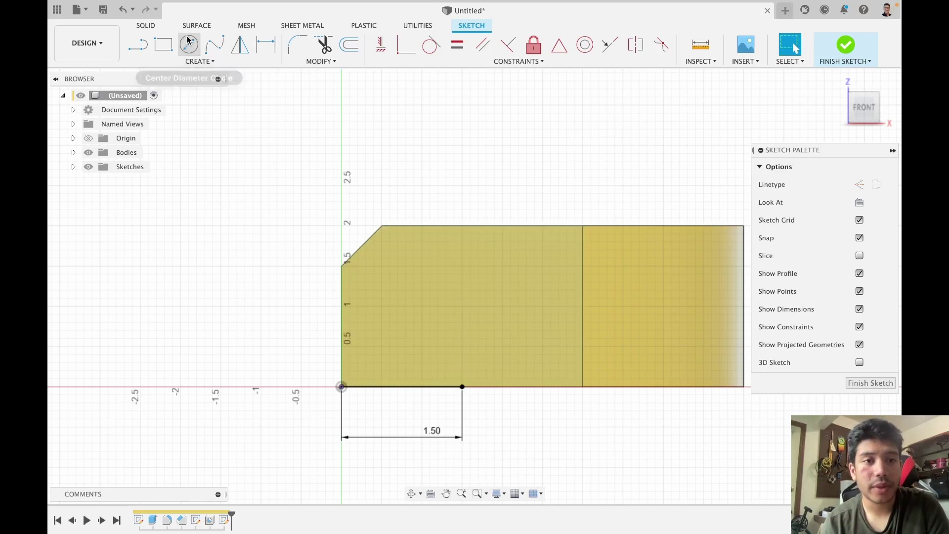
# Draw a 1.00-diameter circle centred on the bottom line's end
pyautogui.click(190, 43)
pyautogui.click(464, 387)
pyautogui.press('Return')
pyautogui.press('Escape')
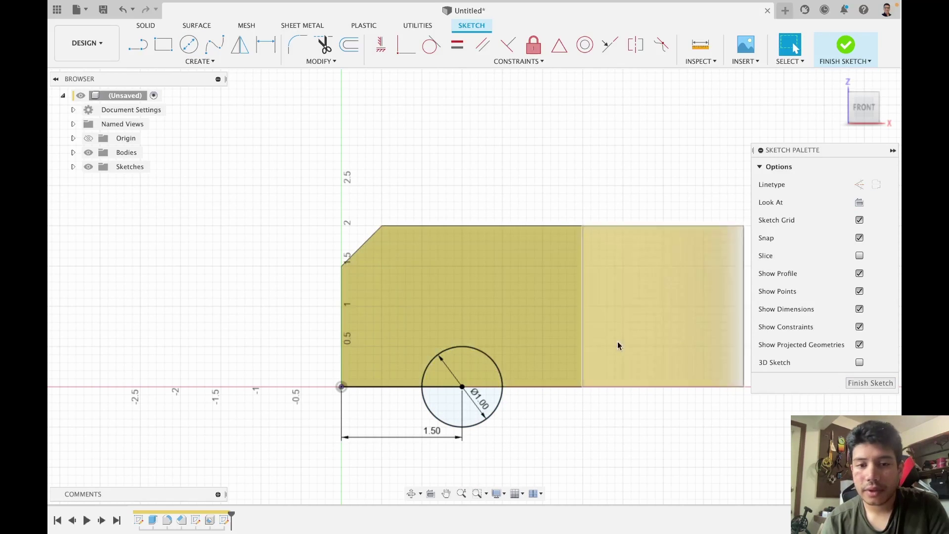
# Add a 3.00 vertical line up from the origin and finish the sketch
pyautogui.press('l')
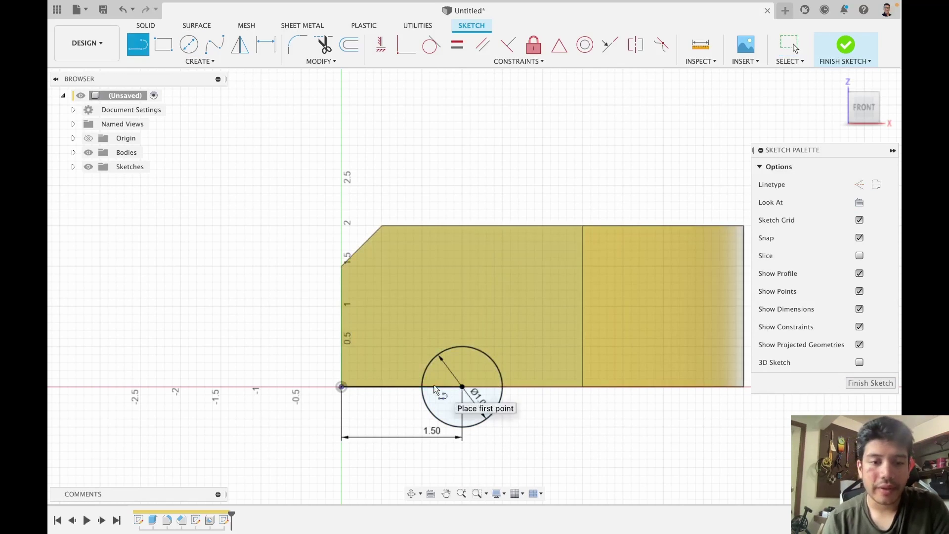
pyautogui.click(341, 387)
pyautogui.click(344, 146)
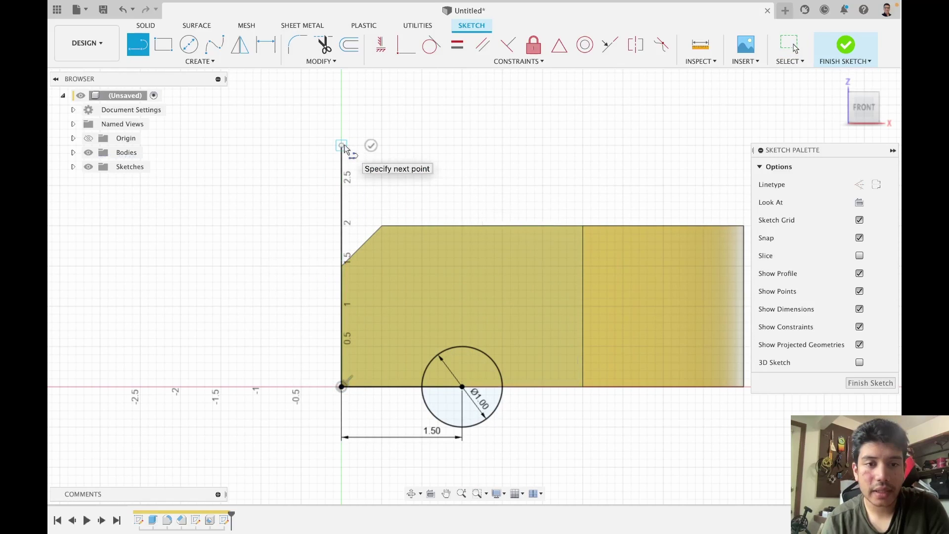
pyautogui.press('Escape')
pyautogui.click(342, 179)
pyautogui.press('d')
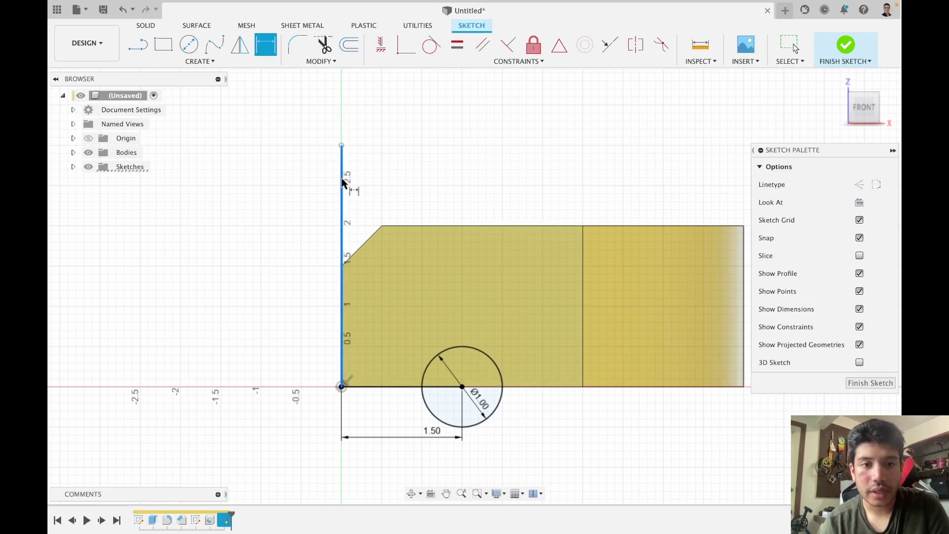
pyautogui.click(273, 192)
pyautogui.press('Return')
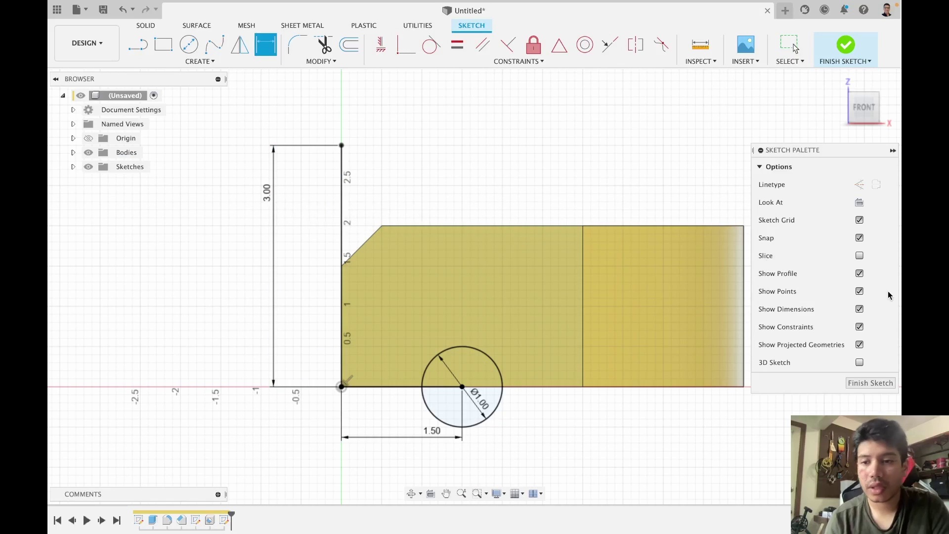
pyautogui.click(870, 383)
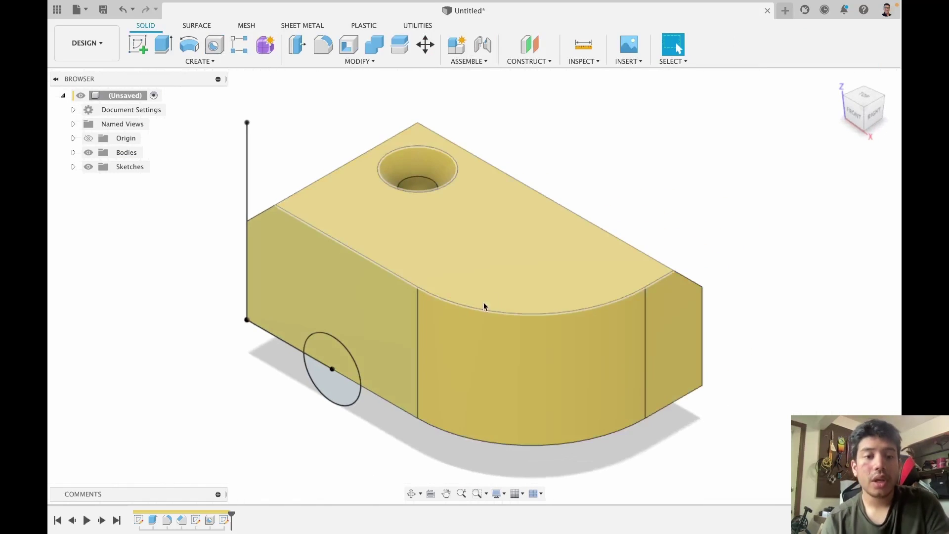
# Revolve both circle halves as the profile around the vertical line as axis
pyautogui.click(190, 47)
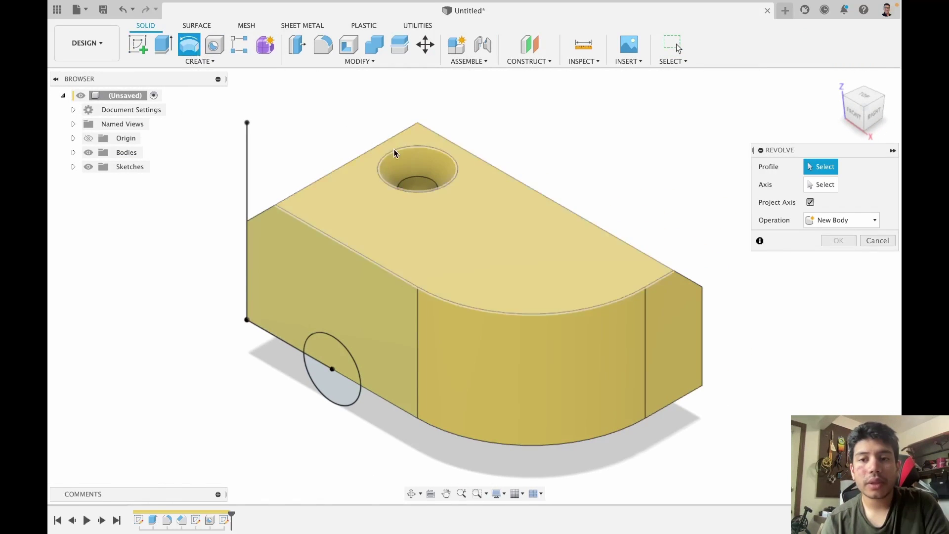
pyautogui.click(342, 375)
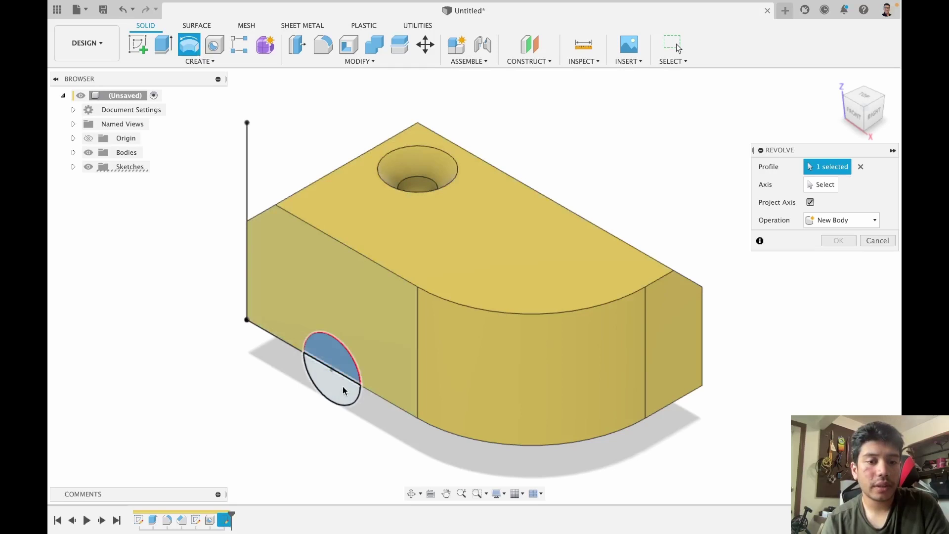
pyautogui.click(320, 338)
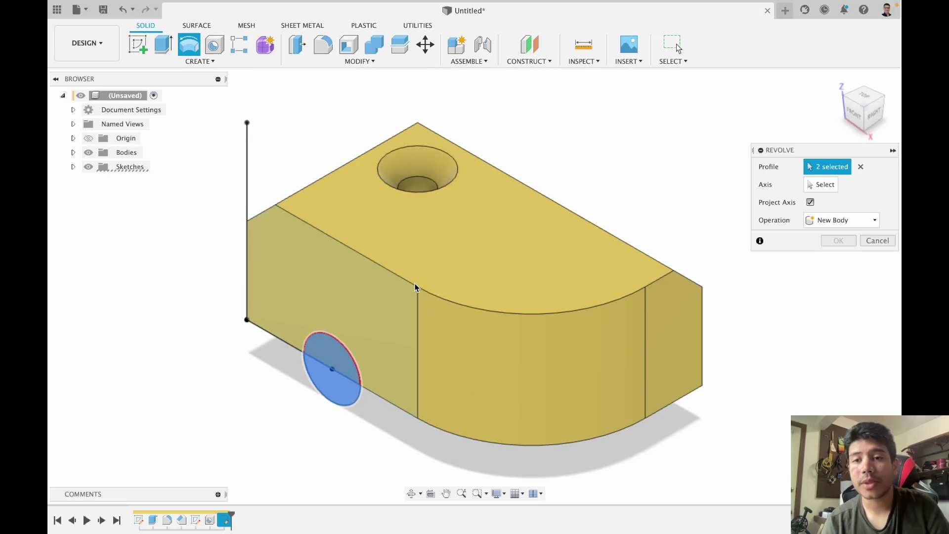
pyautogui.click(819, 185)
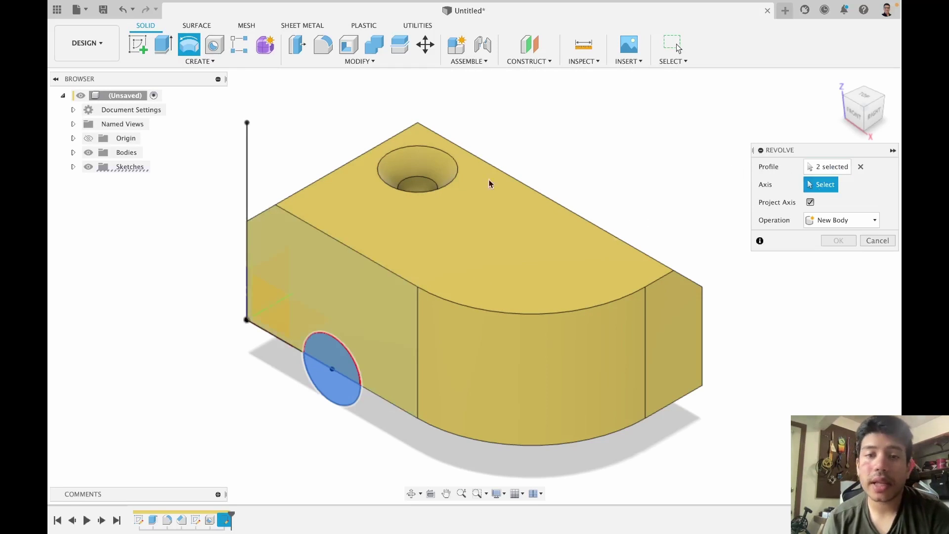
pyautogui.click(247, 168)
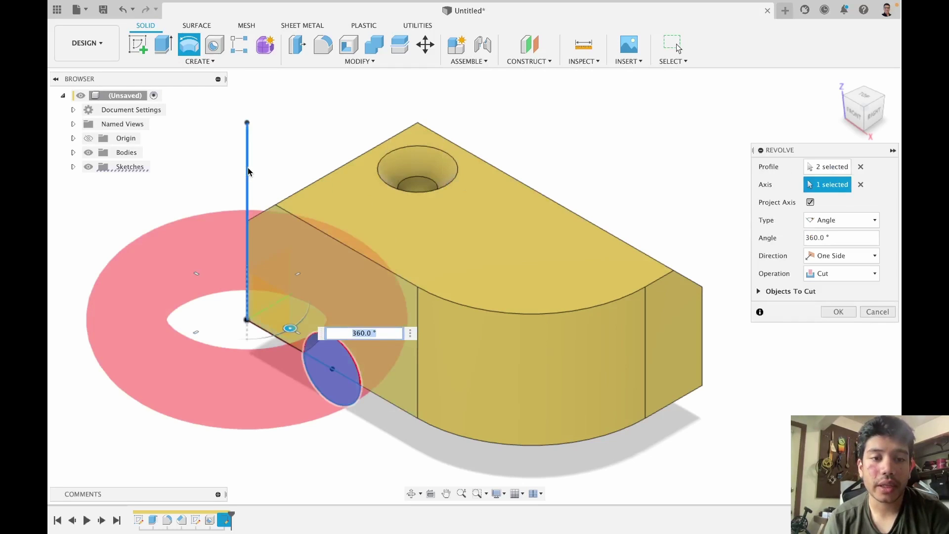
pyautogui.keyDown('shift'); pyautogui.moveTo(887, 112); pyautogui.dragTo(878, 51, button='middle'); pyautogui.keyUp('shift')
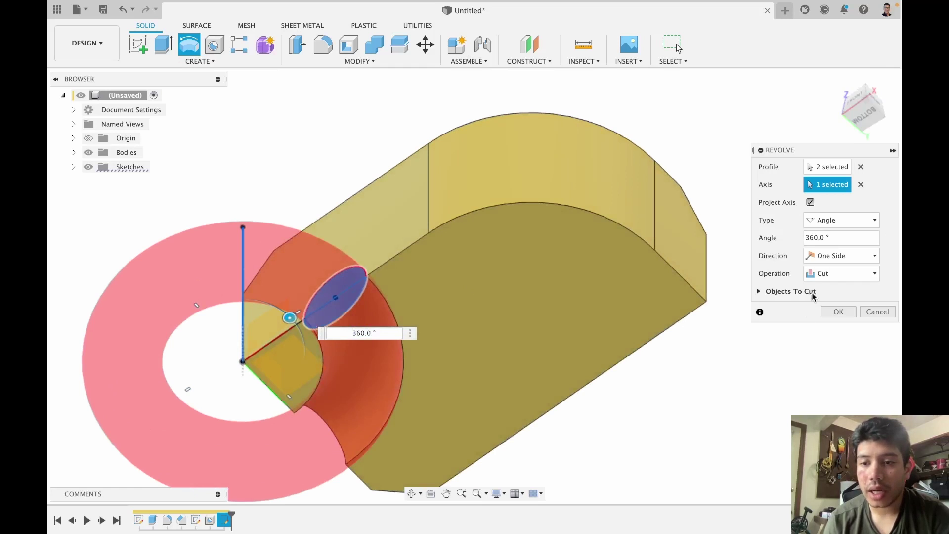
# Preview Join and Intersect, then set the revolve operation to Cut and apply it
pyautogui.click(823, 273)
pyautogui.click(824, 289)
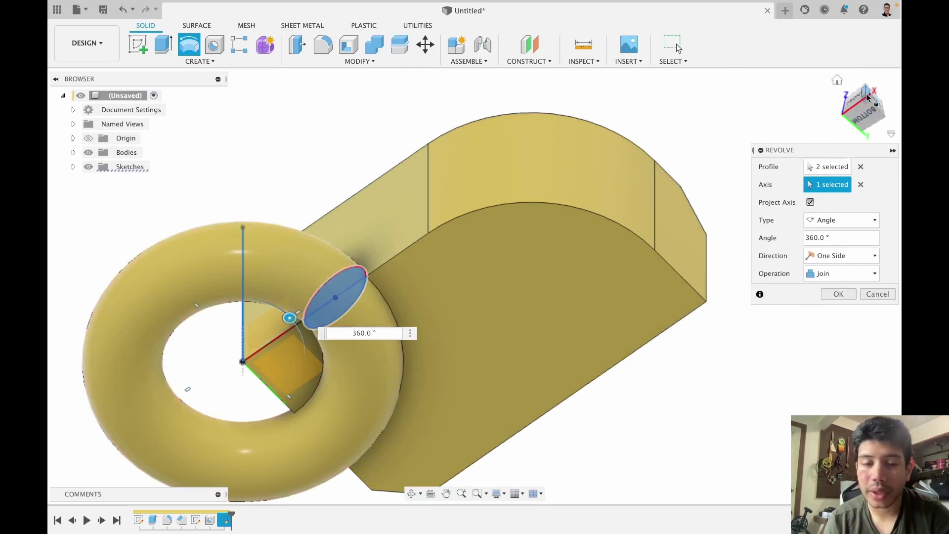
pyautogui.moveTo(865, 113)
pyautogui.keyDown('shift'); pyautogui.mouseDown(button='middle')
pyautogui.moveTo(811, 107)
pyautogui.moveTo(838, 116)
pyautogui.mouseUp(button='middle'); pyautogui.keyUp('shift')
pyautogui.click(835, 273)
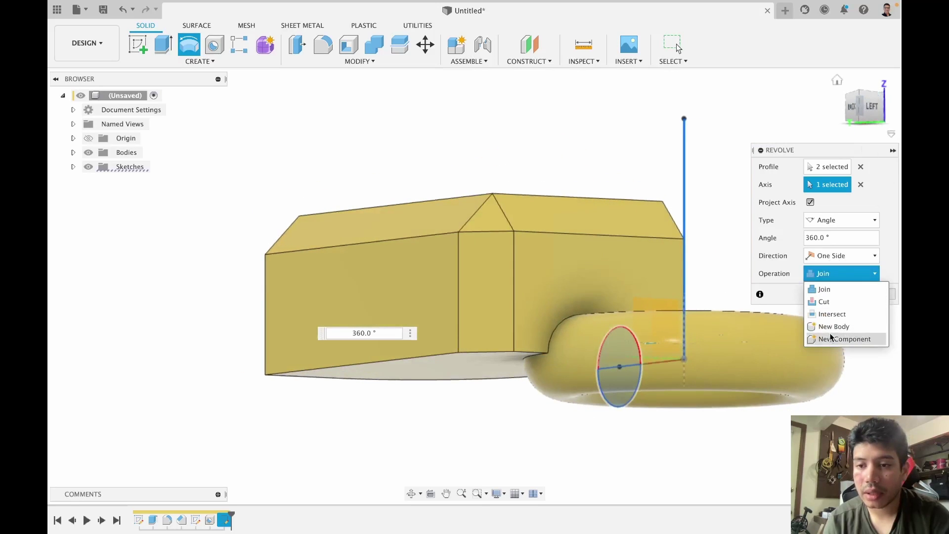
pyautogui.click(835, 318)
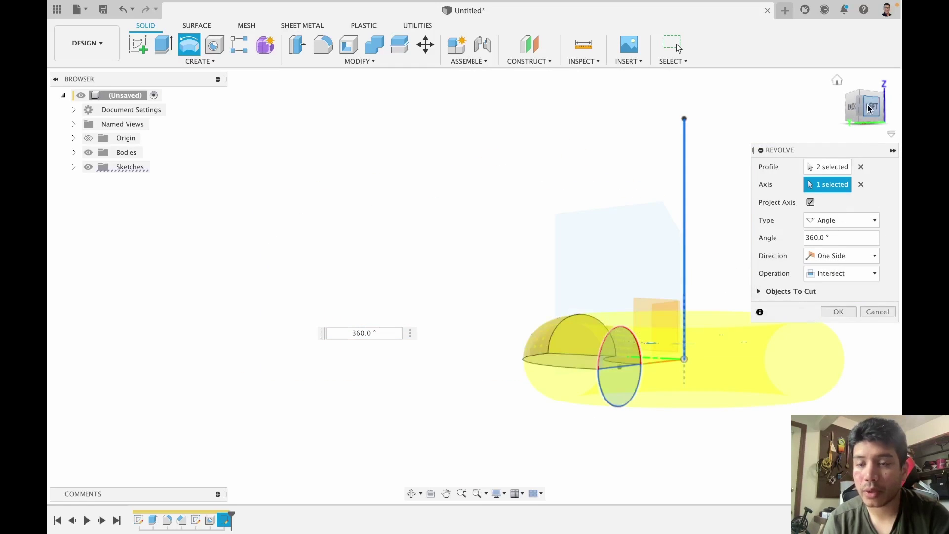
pyautogui.moveTo(475, 283)
pyautogui.keyDown('shift'); pyautogui.mouseDown(button='middle')
pyautogui.moveTo(487, 332)
pyautogui.moveTo(482, 223)
pyautogui.mouseUp(button='middle'); pyautogui.keyUp('shift')
pyautogui.click(861, 275)
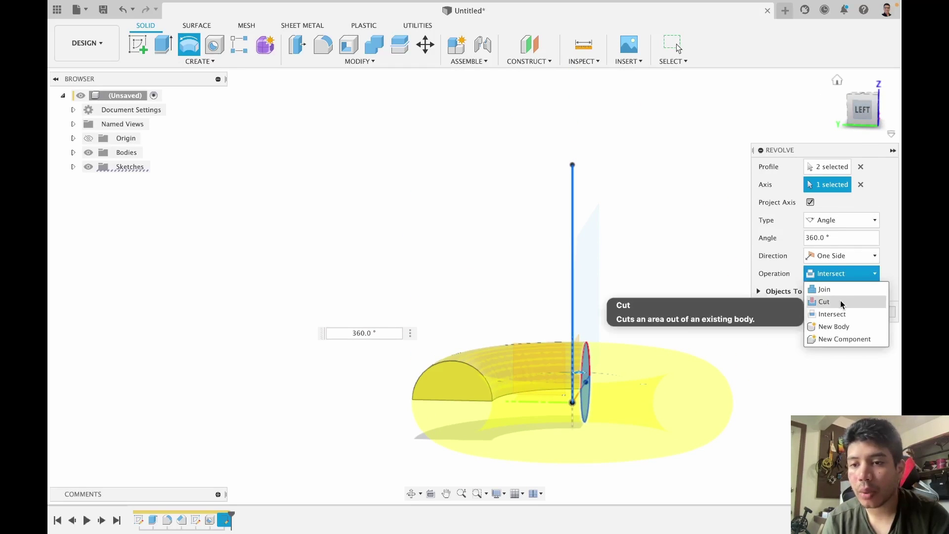
pyautogui.click(840, 290)
pyautogui.click(845, 273)
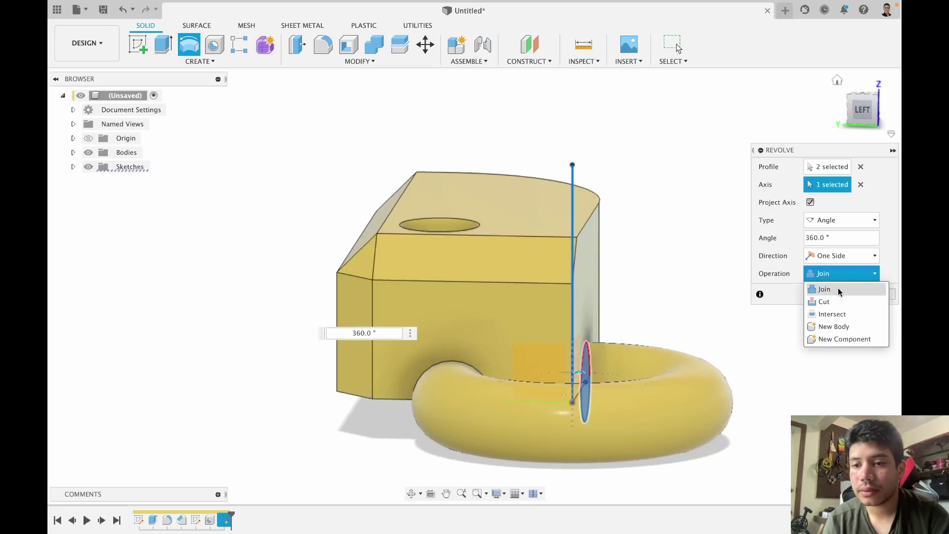
pyautogui.click(837, 298)
pyautogui.click(840, 313)
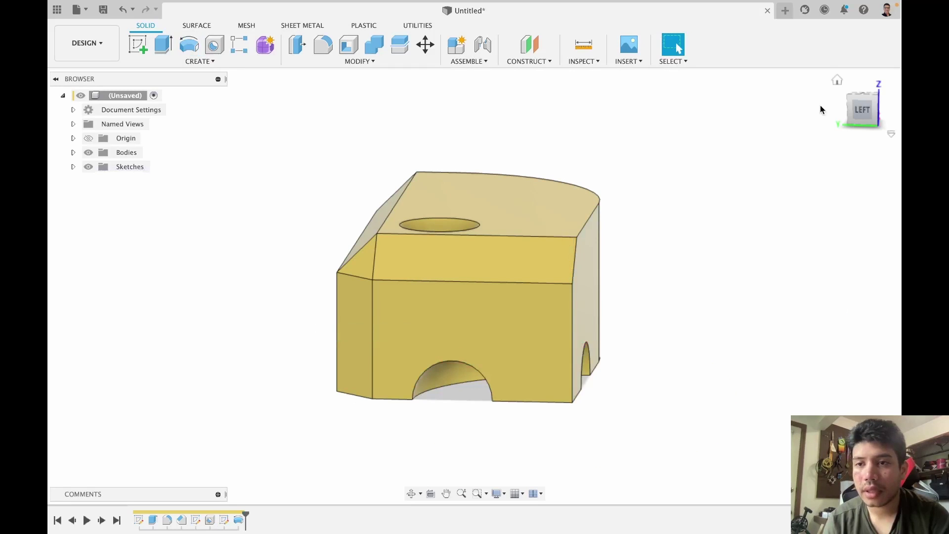
pyautogui.click(836, 79)
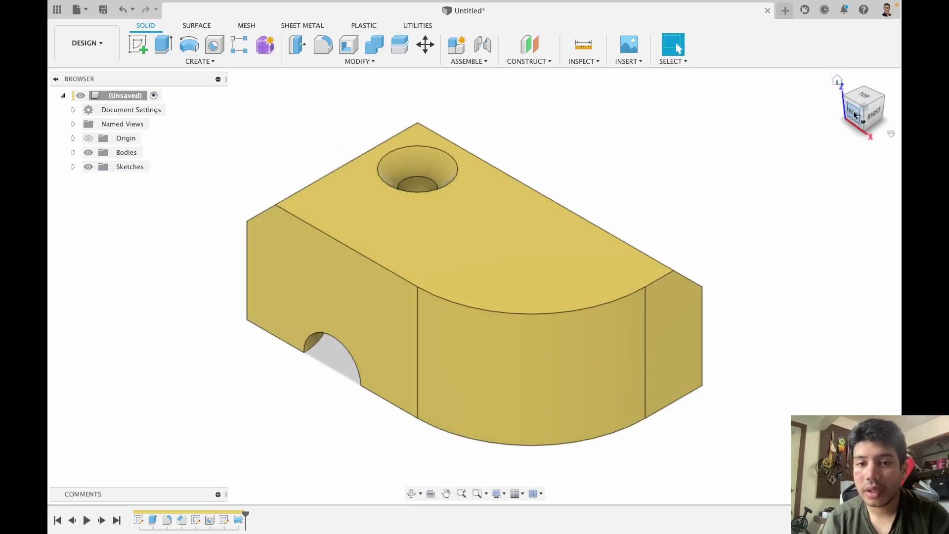
pyautogui.moveTo(846, 121)
pyautogui.keyDown('shift'); pyautogui.mouseDown(button='middle')
pyautogui.moveTo(879, 38)
pyautogui.moveTo(871, 23)
pyautogui.moveTo(854, 115)
pyautogui.mouseUp(button='middle'); pyautogui.keyUp('shift')
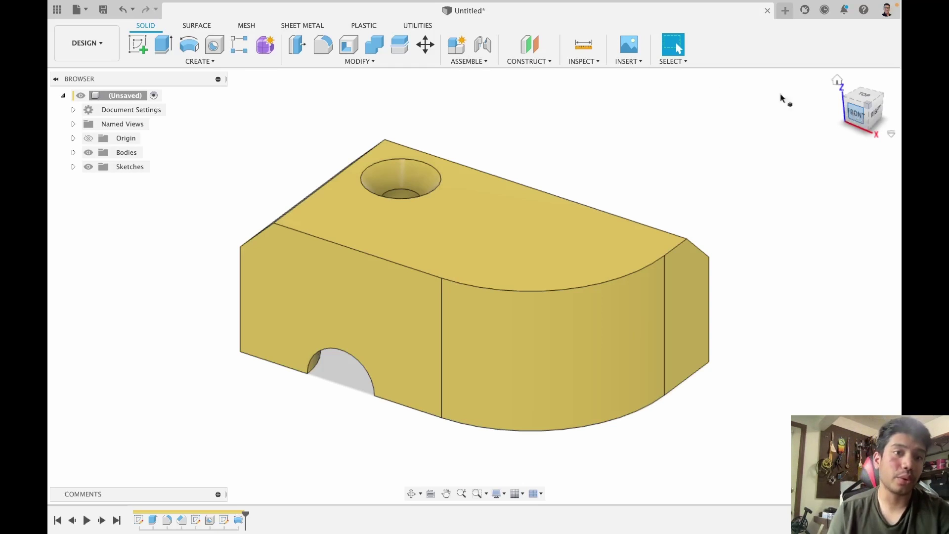
pyautogui.click(201, 61)
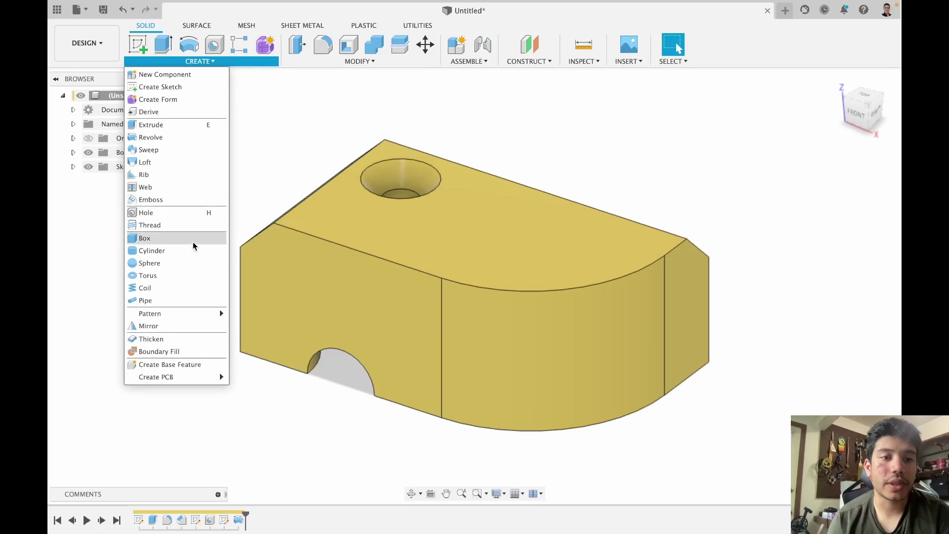
pyautogui.click(357, 61)
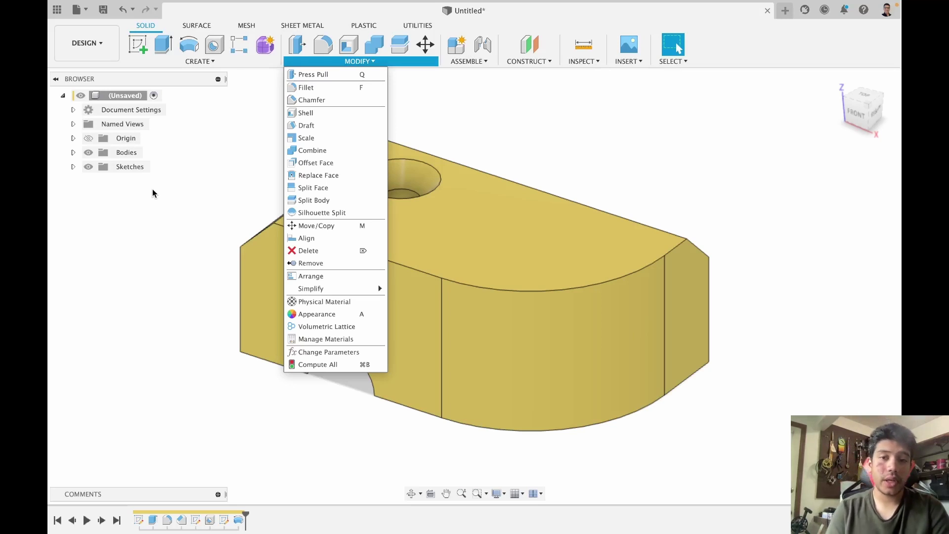
pyautogui.click(152, 193)
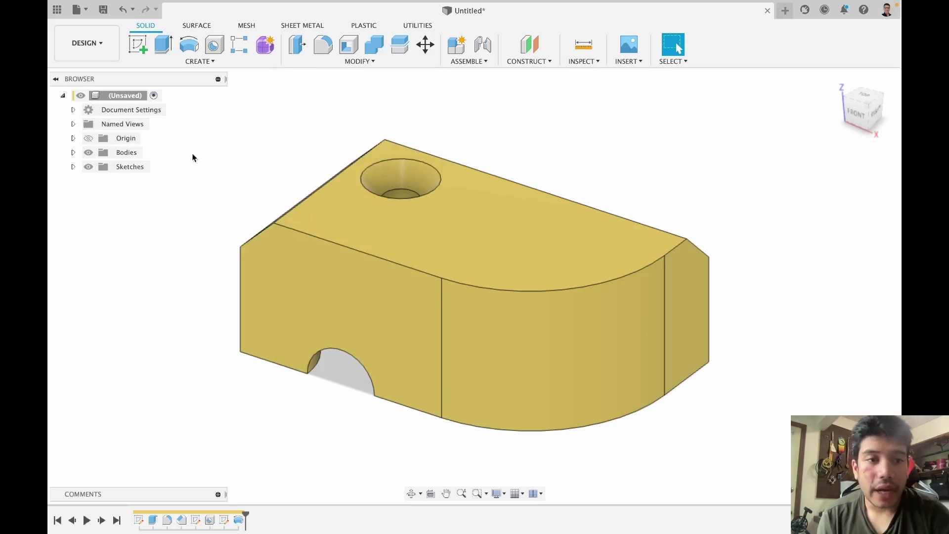
# Reopen the Data panel and save the design under the name 'Part'
pyautogui.click(57, 9)
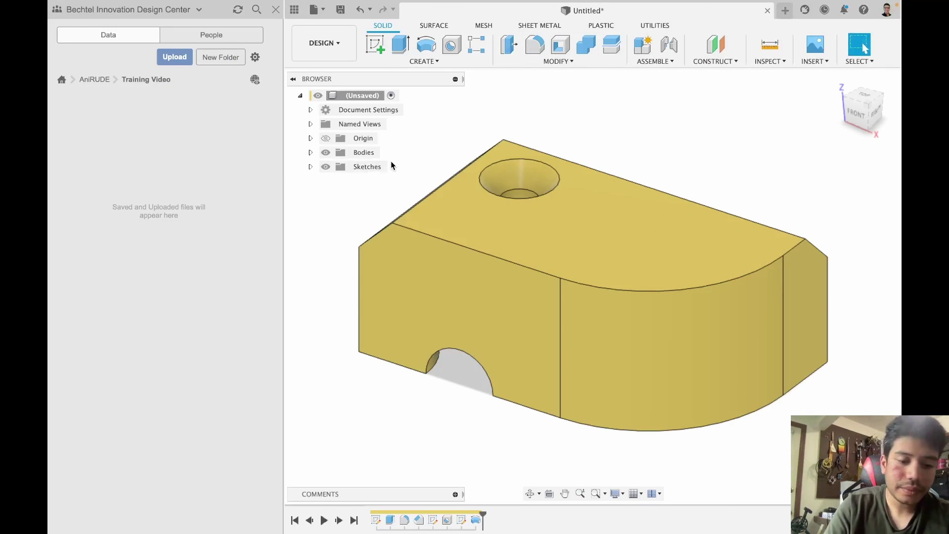
pyautogui.press('super+s')
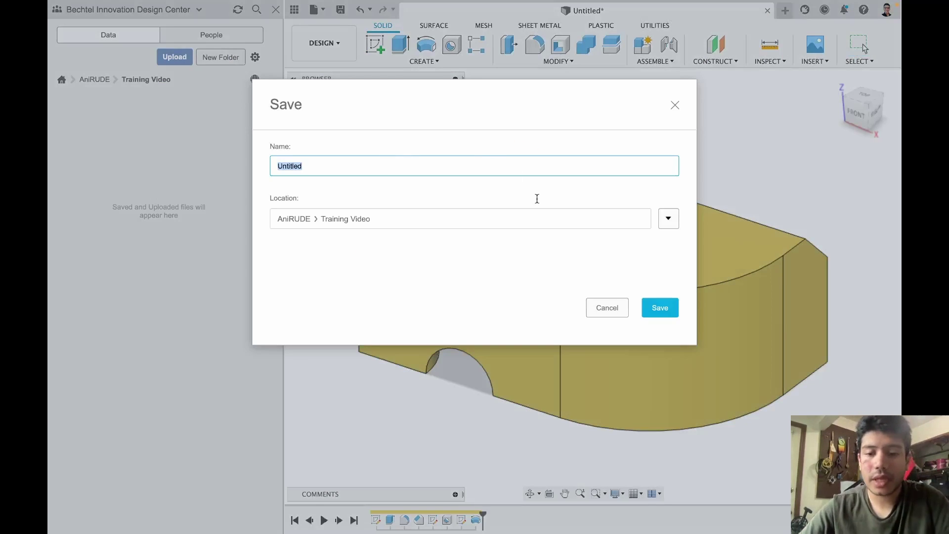
pyautogui.press('BackSpace')
pyautogui.write('Part')
pyautogui.press('Return')
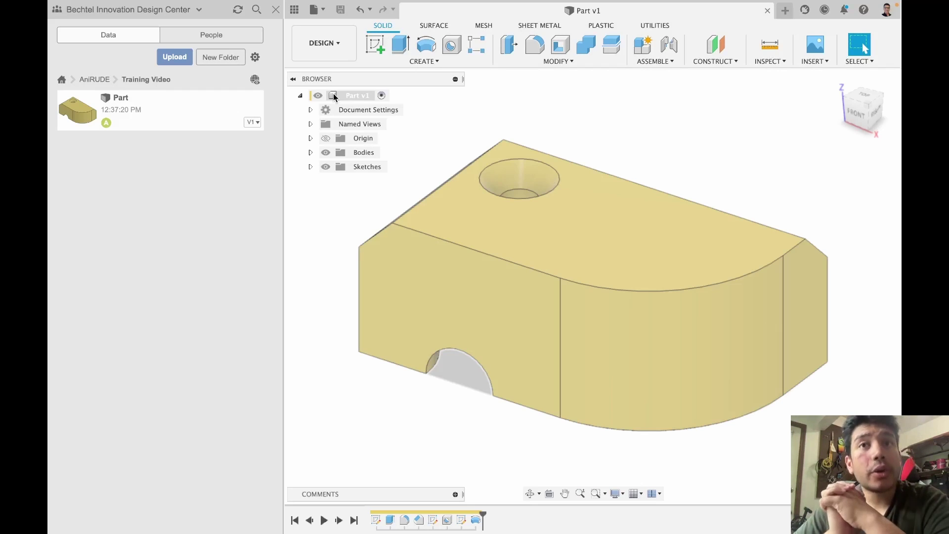
# Start a new design and save it as 'Assembly'
pyautogui.click(784, 13)
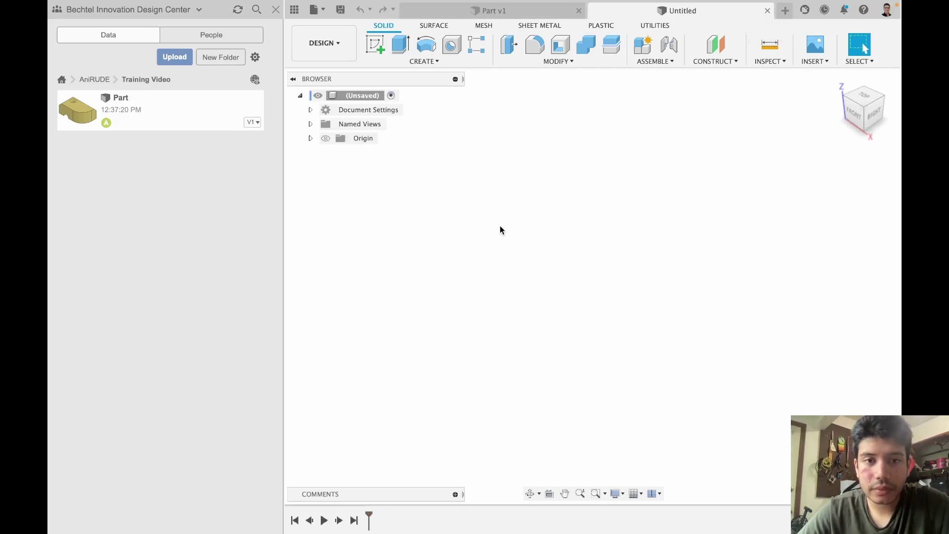
pyautogui.hotkey('ctrl', 's')
pyautogui.write('Assembly')
pyautogui.press('Return')
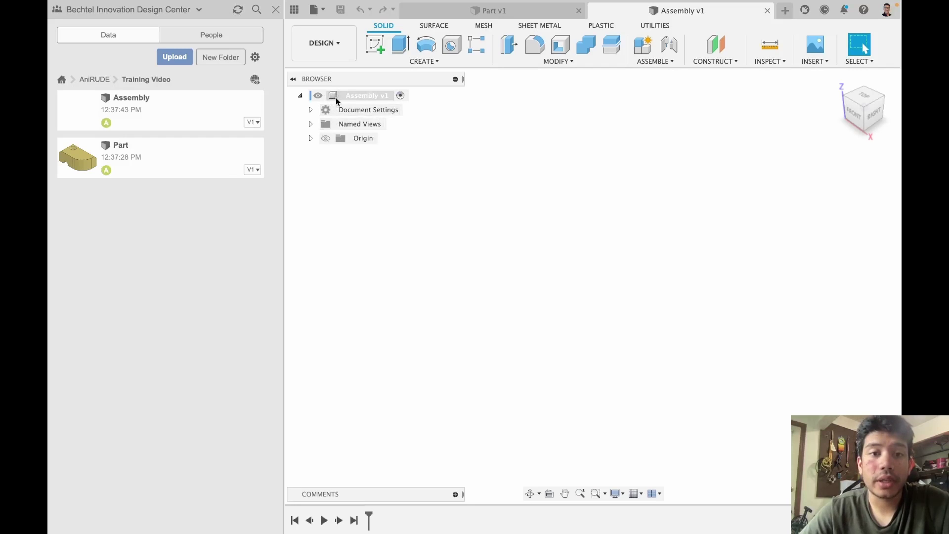
# Create new components named Part1 and Part2 under Assembly v1
pyautogui.rightClick(360, 97)
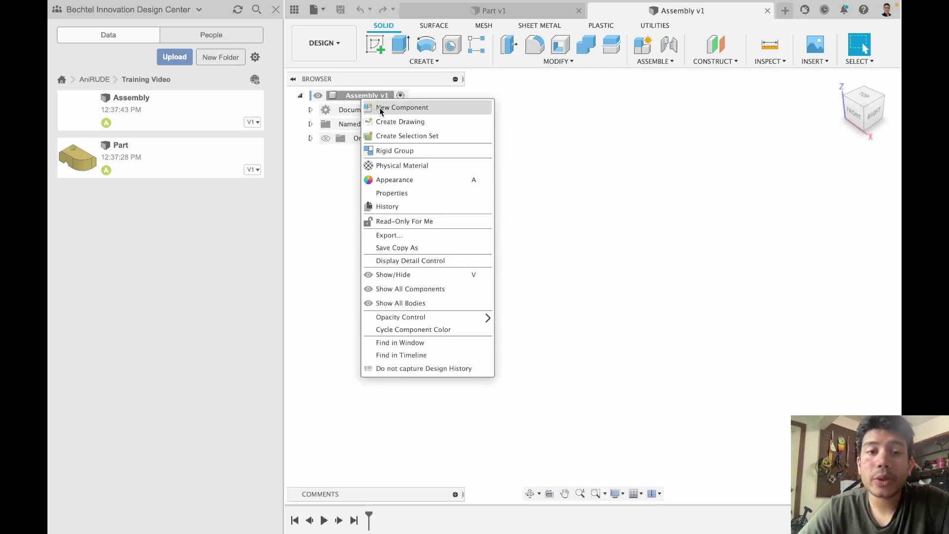
pyautogui.click(381, 108)
pyautogui.moveTo(790, 220); pyautogui.dragTo(654, 220)
pyautogui.write('Part1')
pyautogui.press('Return')
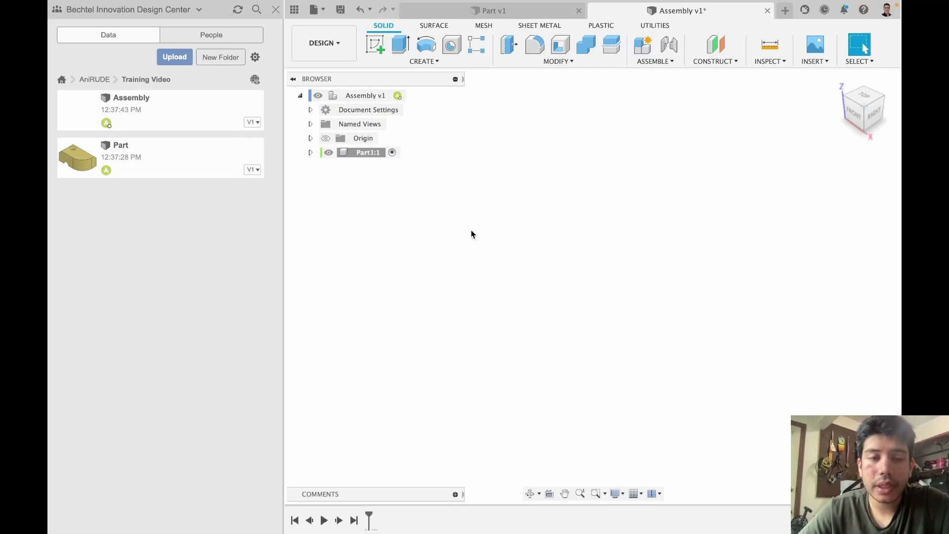
pyautogui.rightClick(364, 96)
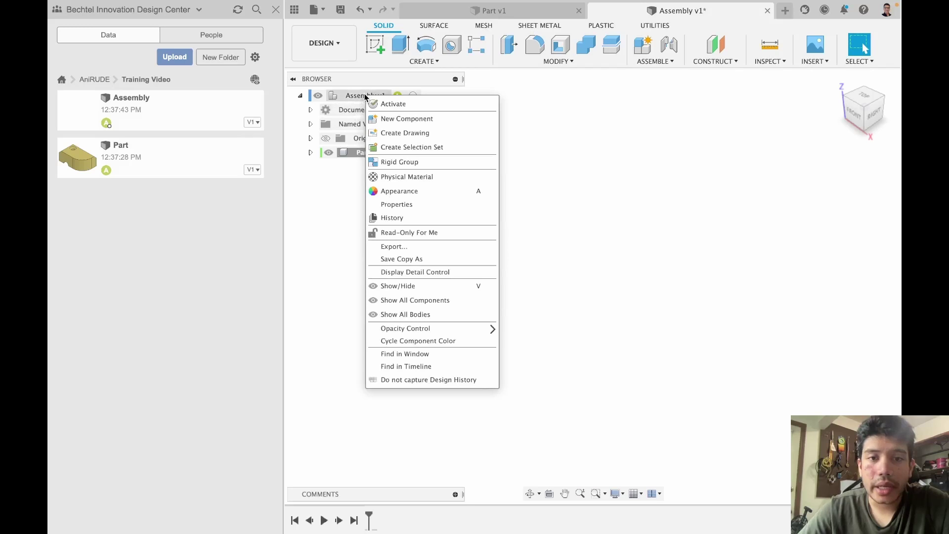
pyautogui.click(391, 119)
pyautogui.moveTo(791, 221); pyautogui.dragTo(696, 220)
pyautogui.write('Part2')
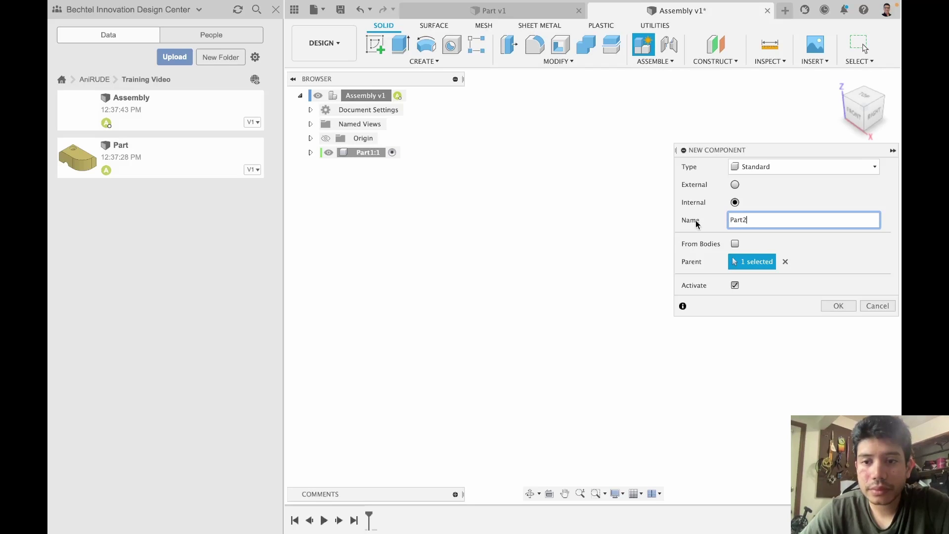
pyautogui.press('Return')
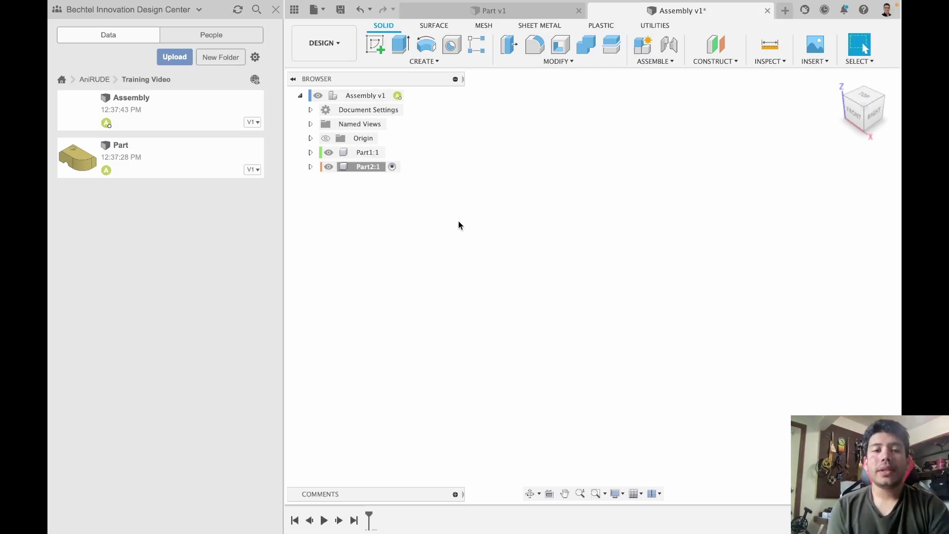
pyautogui.click(355, 154)
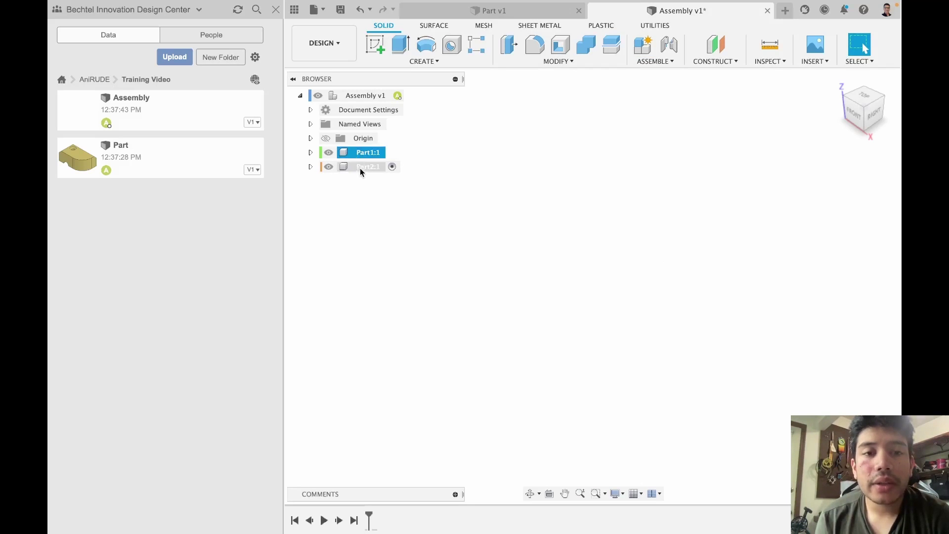
pyautogui.click(361, 167)
# View the grooved Part design, reopen Assembly, and activate Part1:1
pyautogui.click(366, 158)
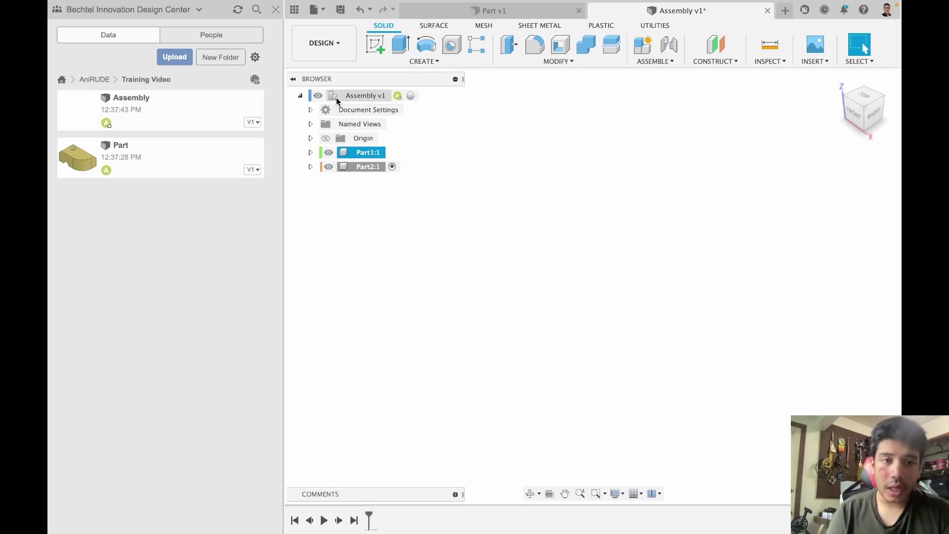
pyautogui.moveTo(148, 162); pyautogui.dragTo(354, 193)
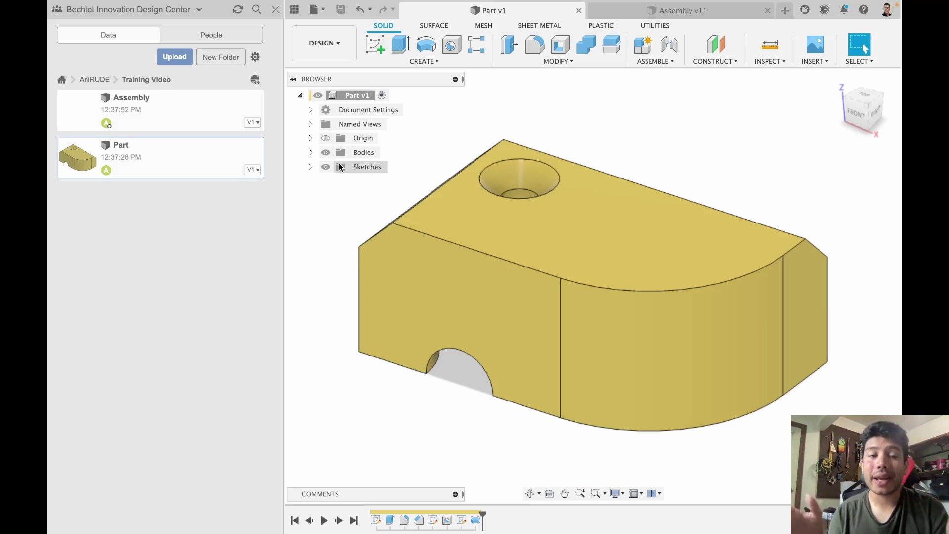
pyautogui.click(184, 120)
pyautogui.doubleClick(184, 121)
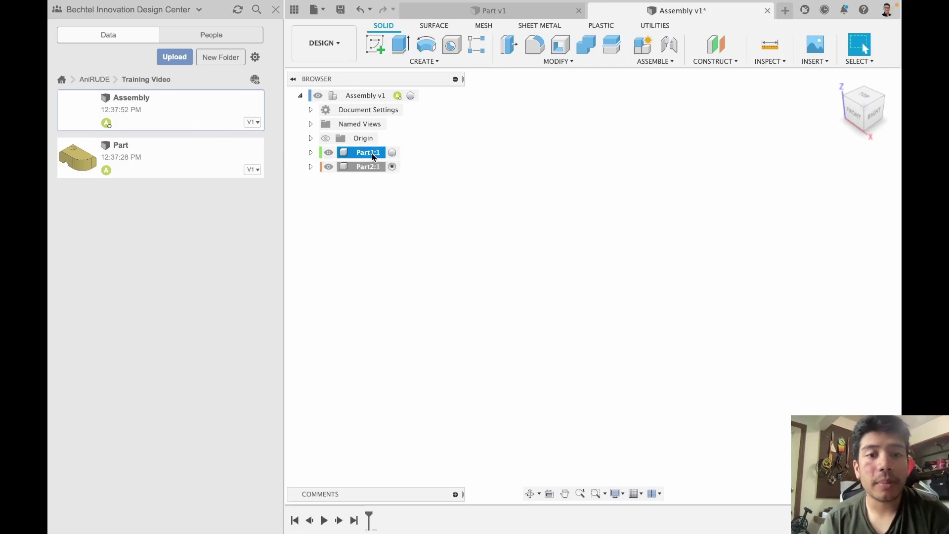
pyautogui.click(392, 153)
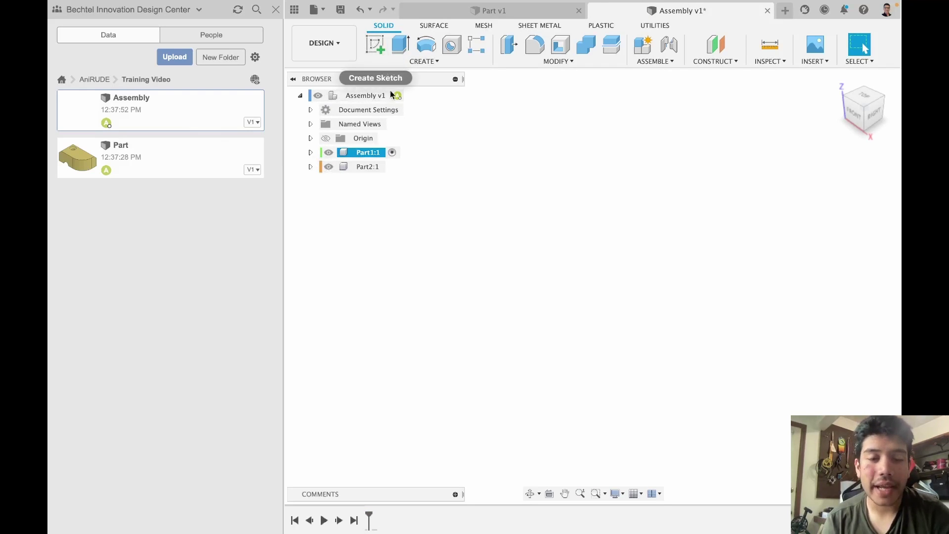
# Create a diameter-2 torus at the origin in Part1:1, then activate Part2:1
pyautogui.click(417, 61)
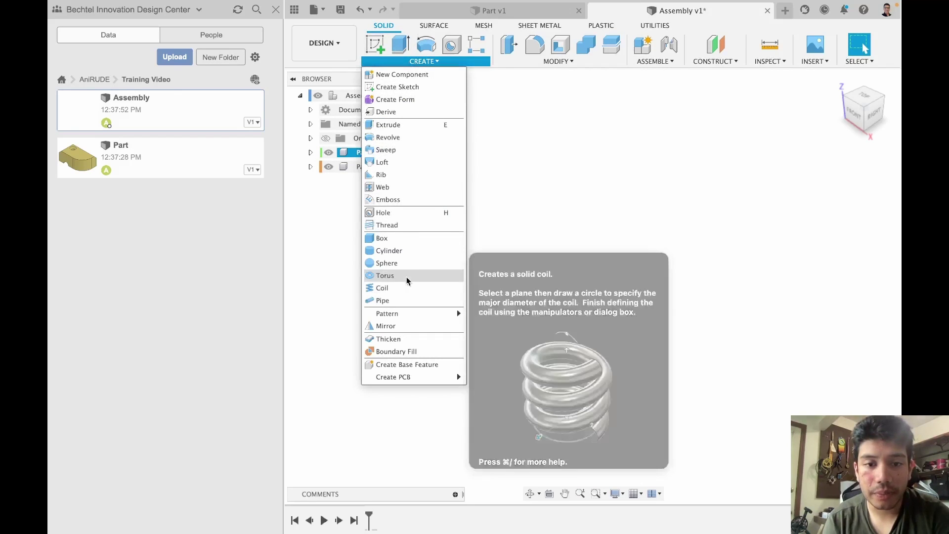
pyautogui.click(385, 275)
pyautogui.click(648, 281)
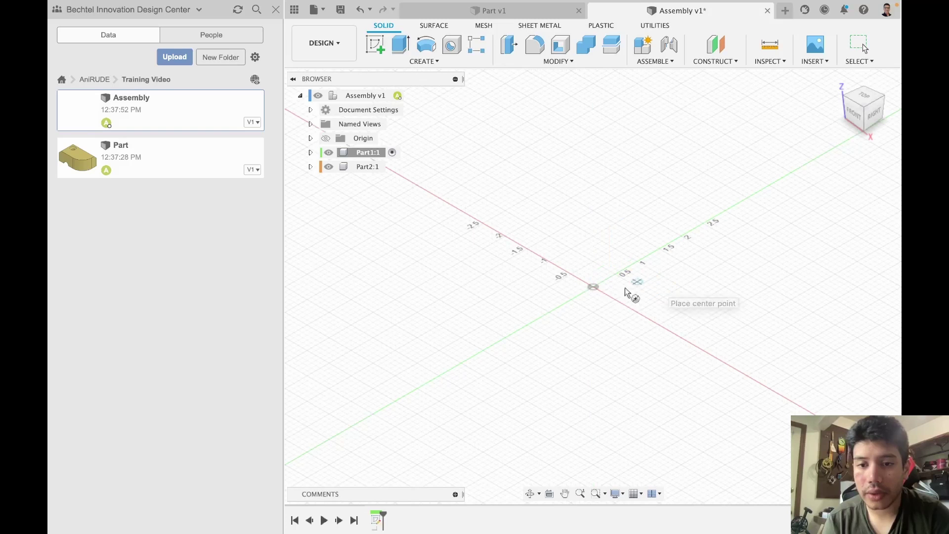
pyautogui.click(593, 287)
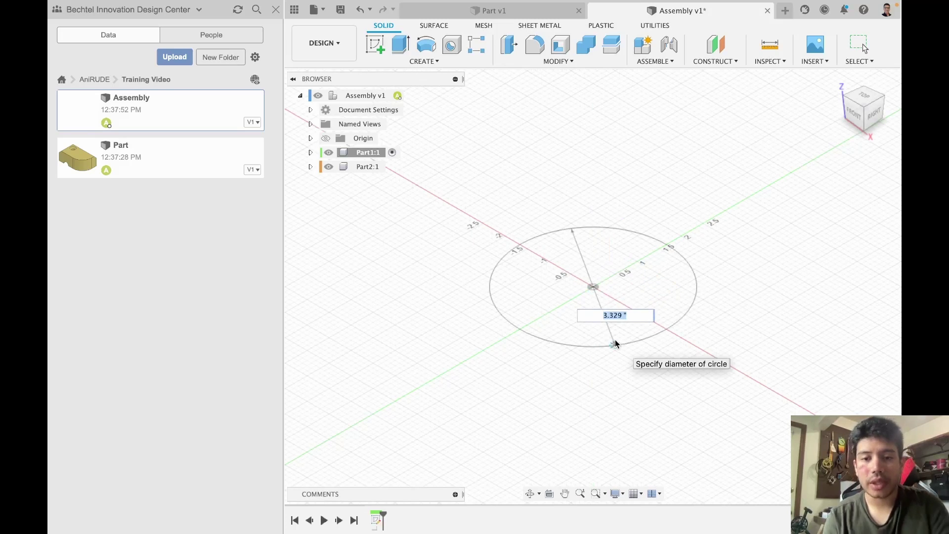
pyautogui.write('2')
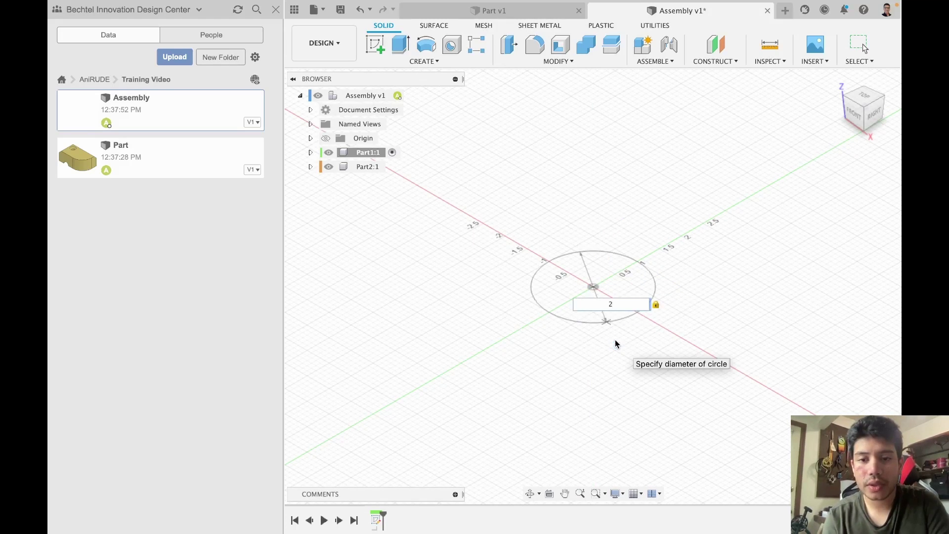
pyautogui.press('Return')
pyautogui.press('Return')
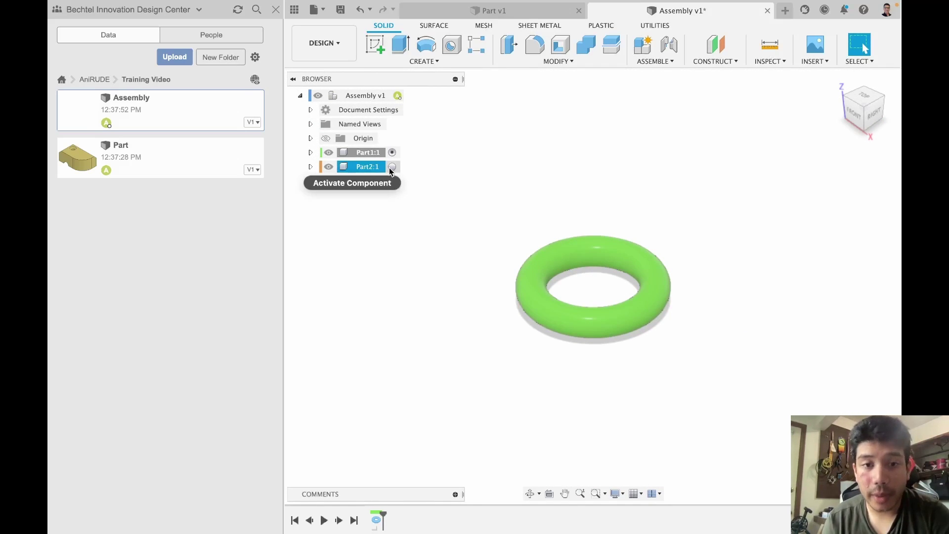
pyautogui.click(392, 167)
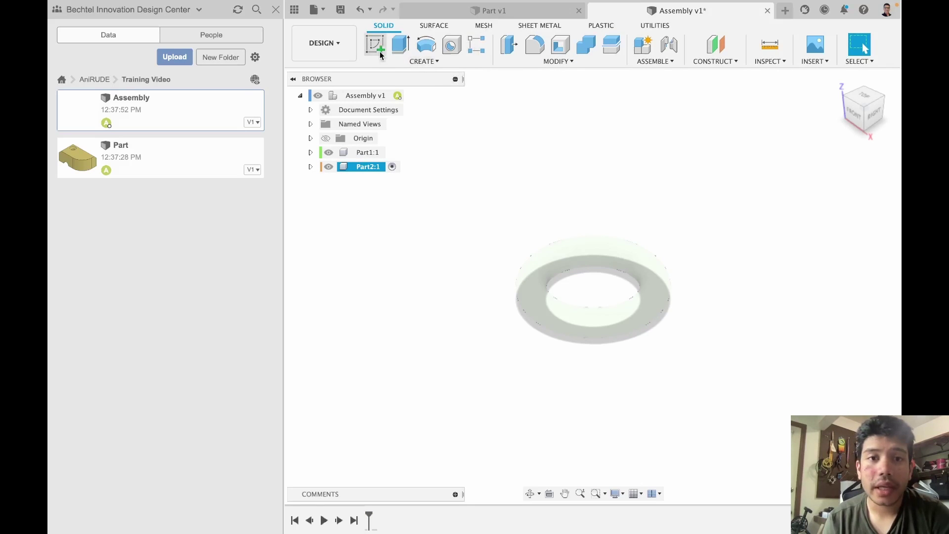
# Create a cylinder at the origin with diameter 1 and height 2
pyautogui.click(420, 61)
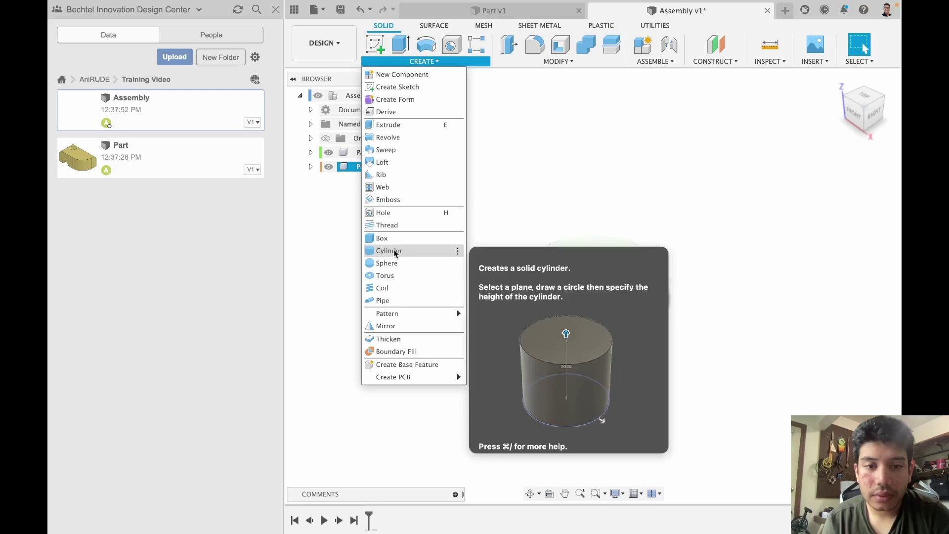
pyautogui.click(393, 250)
pyautogui.click(643, 300)
pyautogui.click(593, 287)
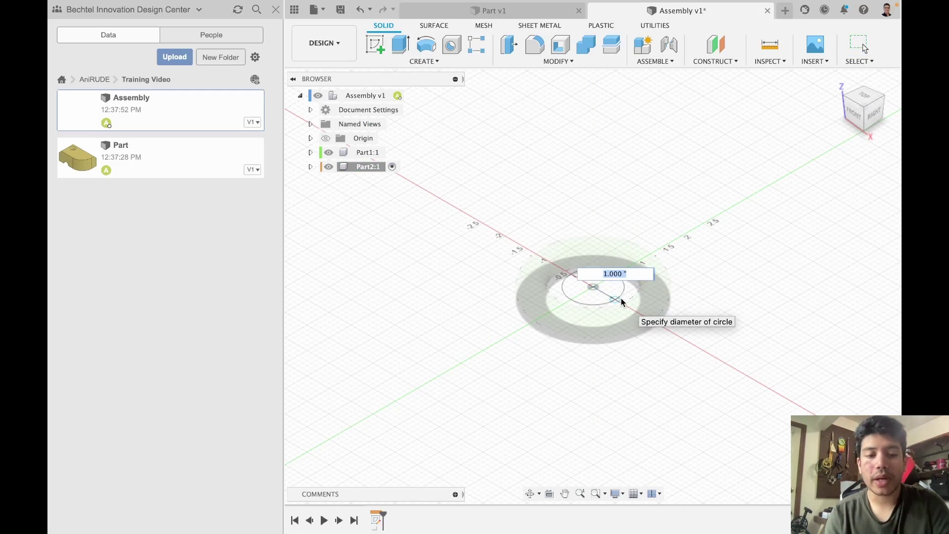
pyautogui.write('1')
pyautogui.press('Return')
pyautogui.moveTo(597, 275); pyautogui.dragTo(594, 218)
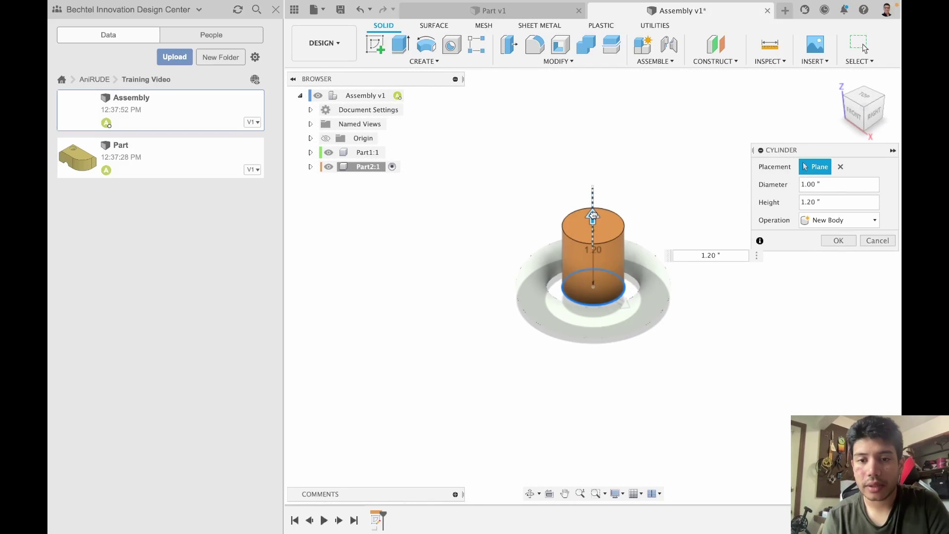
pyautogui.write('2')
pyautogui.press('Return')
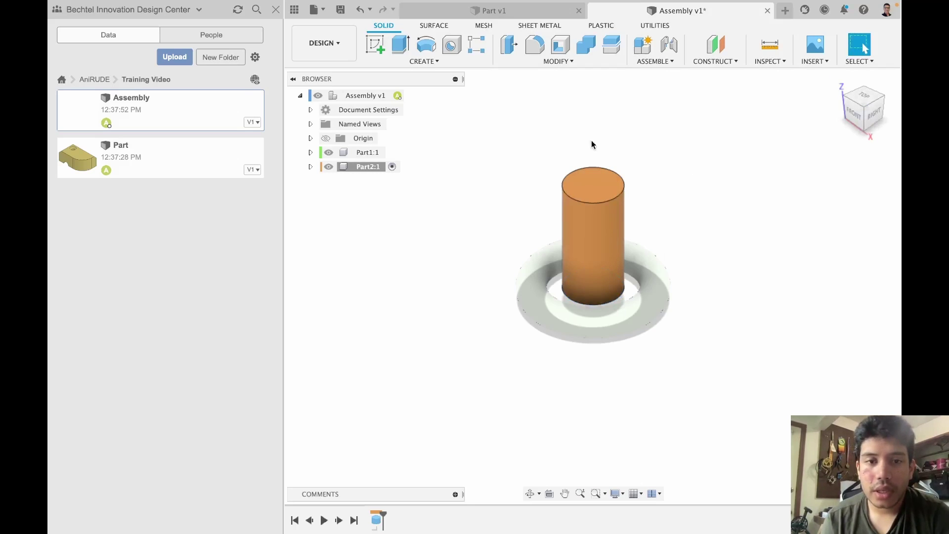
# Activate Assembly v1 and move the cylinder to the right of the torus
pyautogui.click(391, 153)
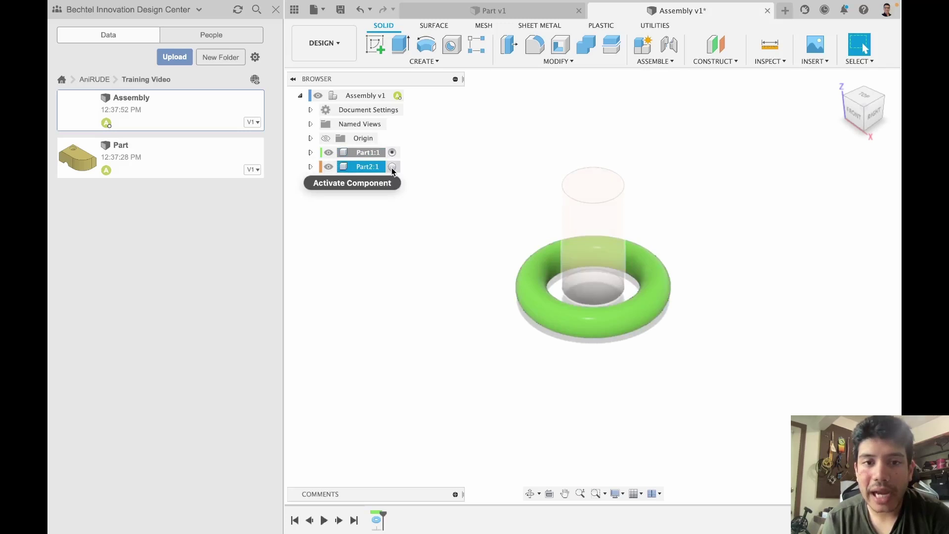
pyautogui.click(392, 167)
pyautogui.click(392, 153)
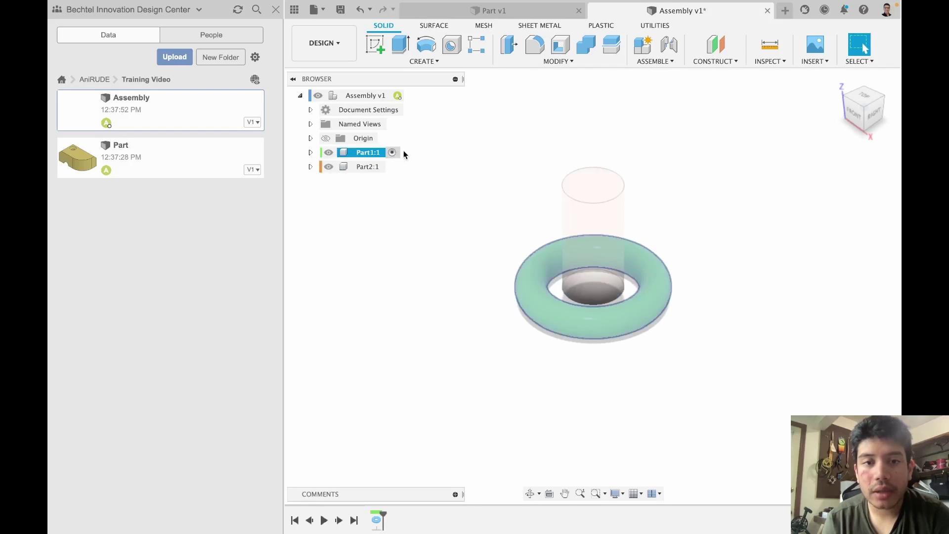
pyautogui.click(397, 95)
pyautogui.hotkey('shift', 'n')
pyautogui.moveTo(597, 235); pyautogui.dragTo(737, 183)
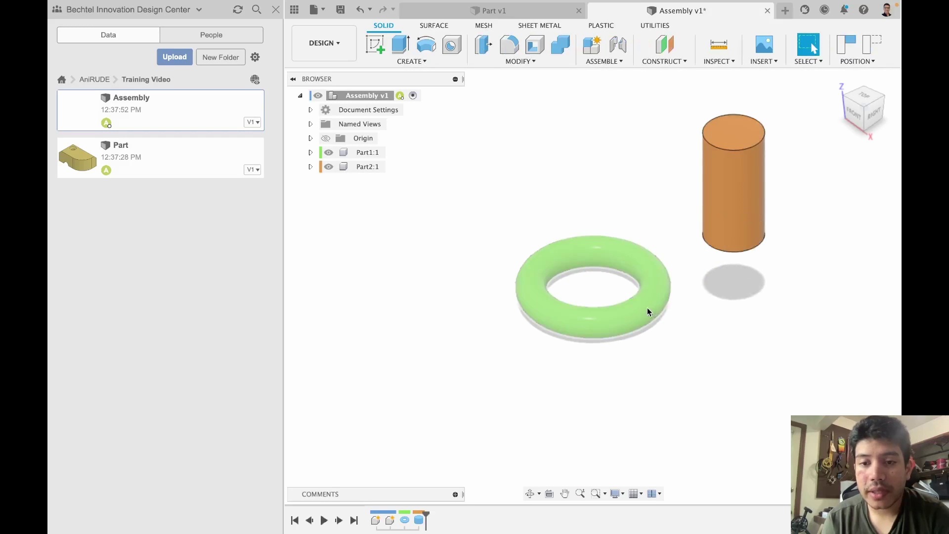
pyautogui.moveTo(642, 307); pyautogui.dragTo(598, 272)
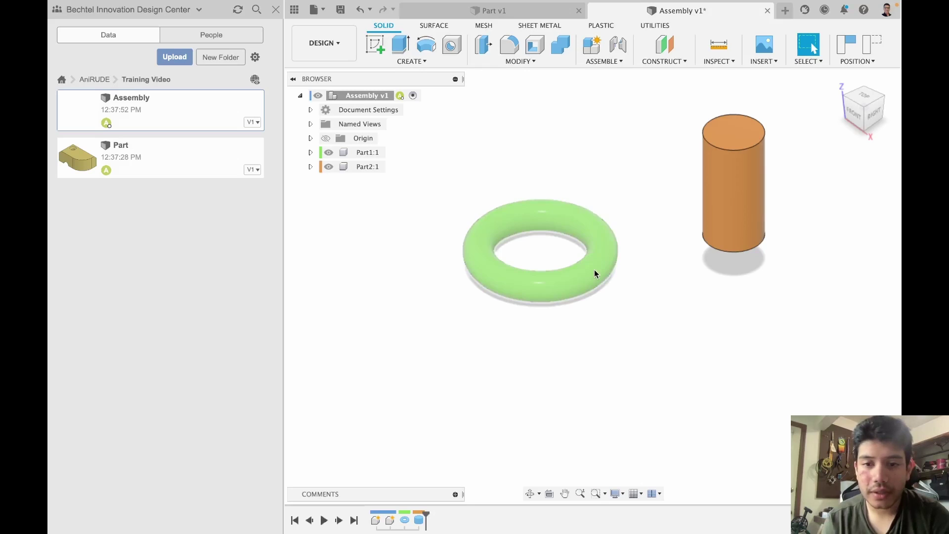
# Joint the cylinder's bottom centre to the assembly origin
pyautogui.moveTo(594, 273); pyautogui.dragTo(483, 247)
pyautogui.moveTo(742, 243); pyautogui.dragTo(684, 181)
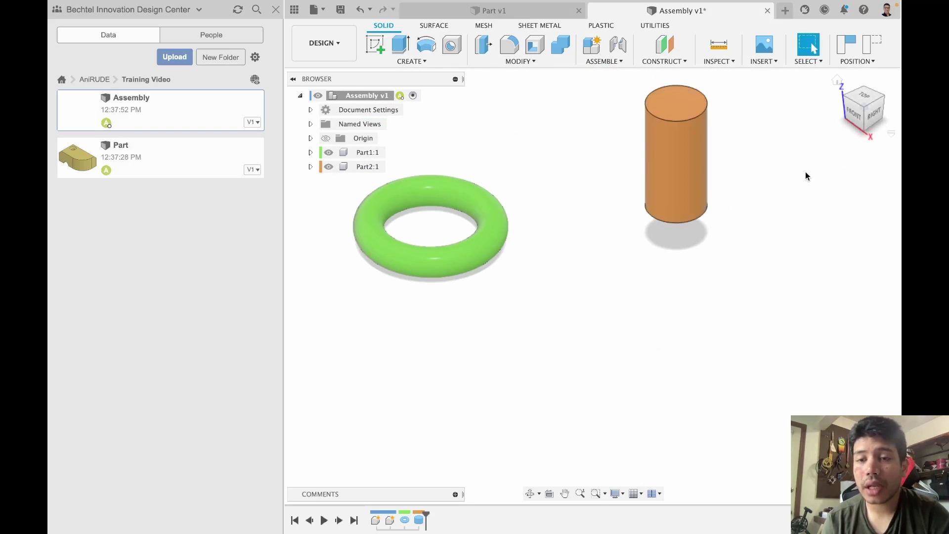
pyautogui.press('j')
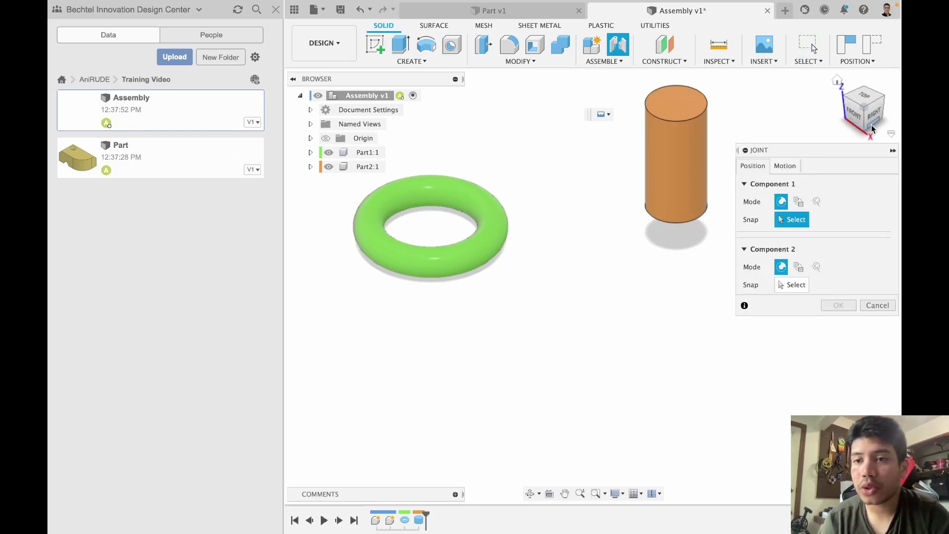
pyautogui.click(872, 129)
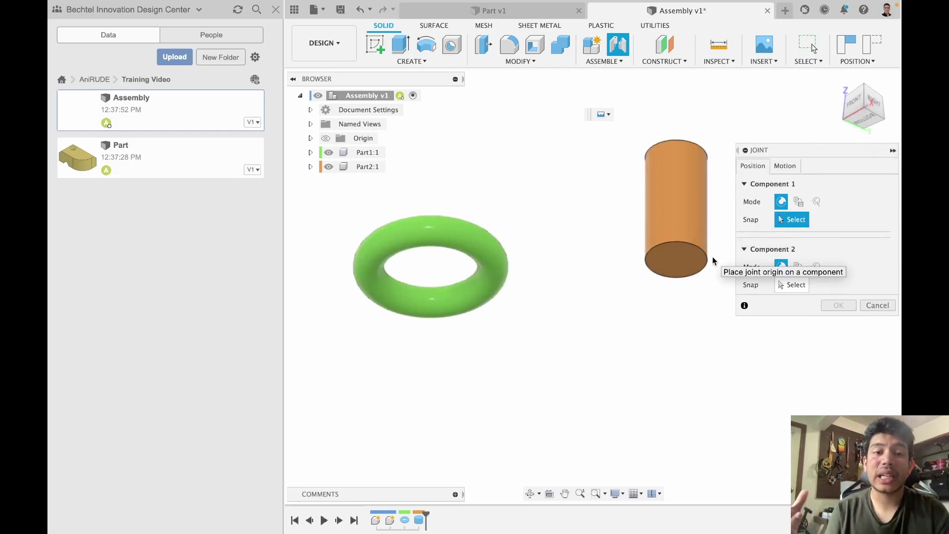
pyautogui.click(680, 263)
pyautogui.click(326, 139)
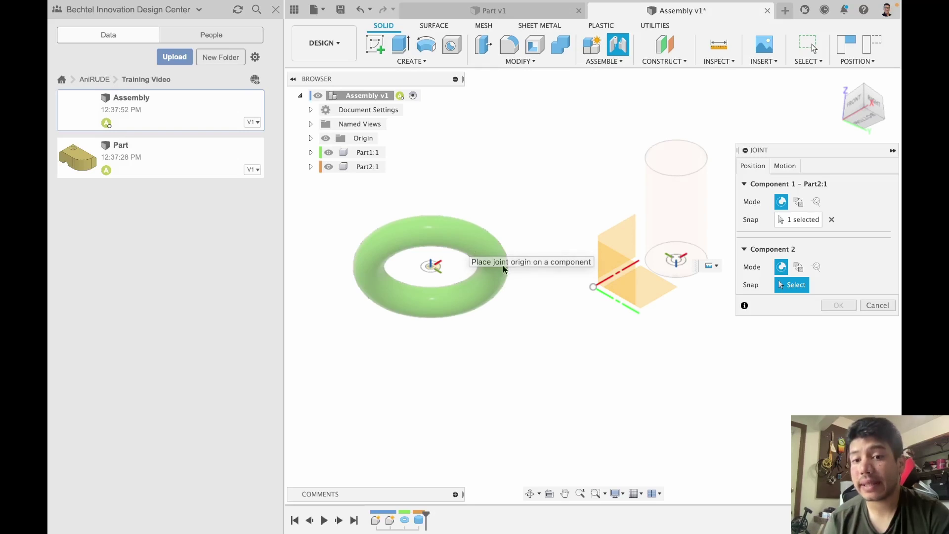
pyautogui.click(593, 286)
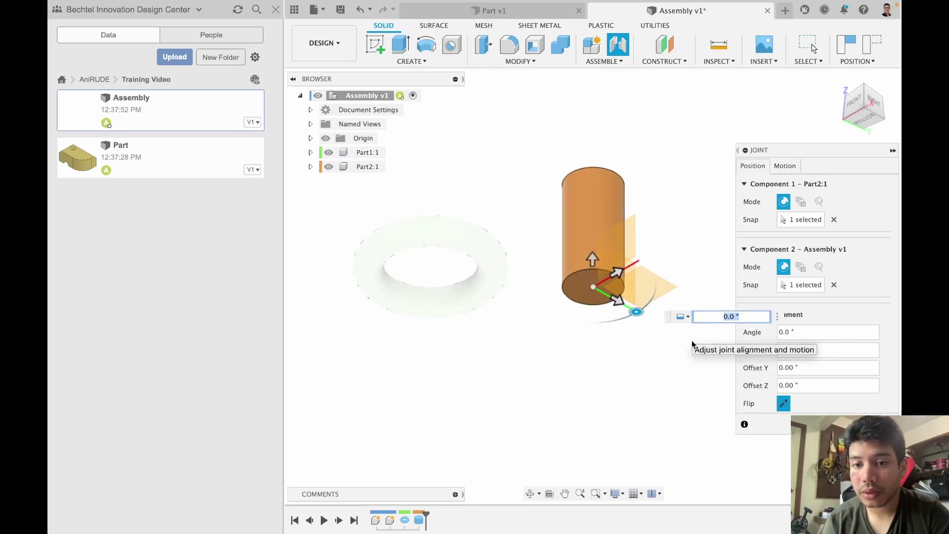
pyautogui.press('Return')
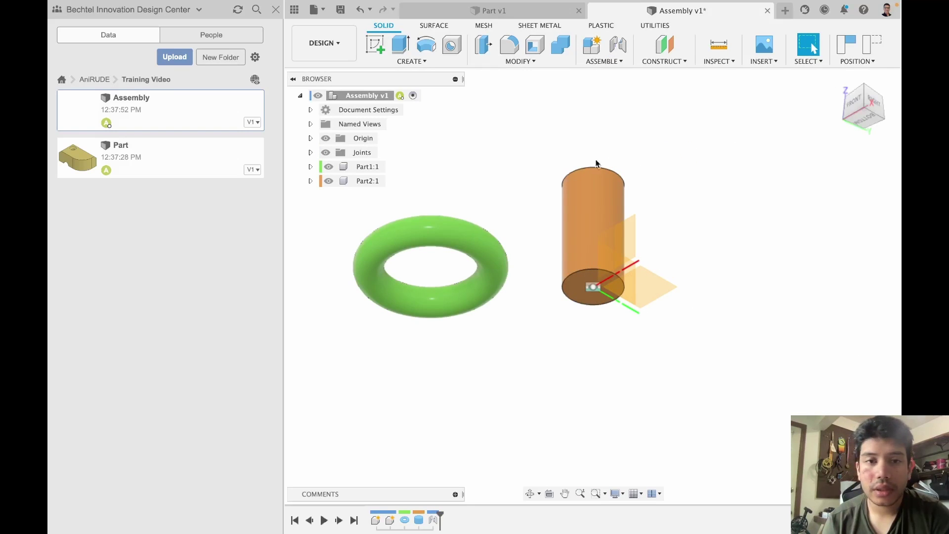
# Move the torus so it links through the cylinder's base
pyautogui.moveTo(864, 105); pyautogui.dragTo(866, 159)
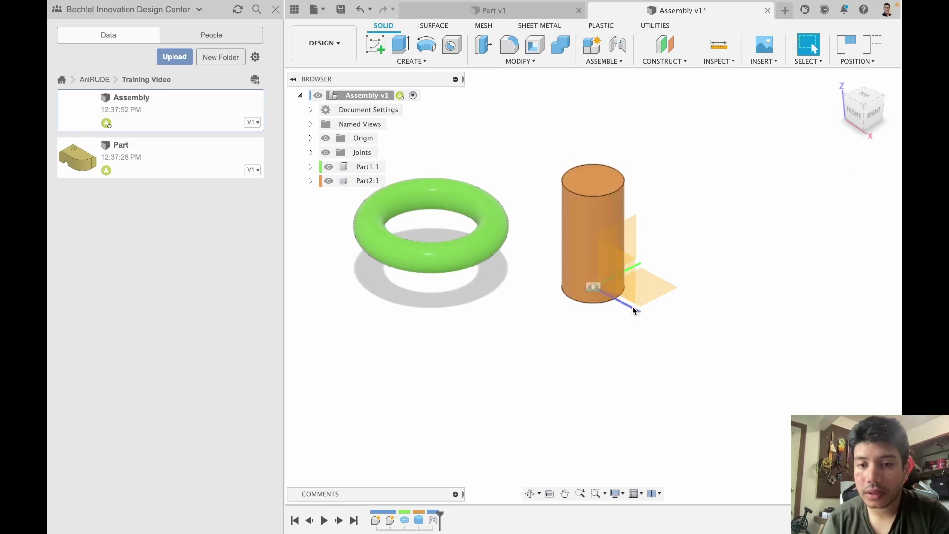
pyautogui.click(614, 285)
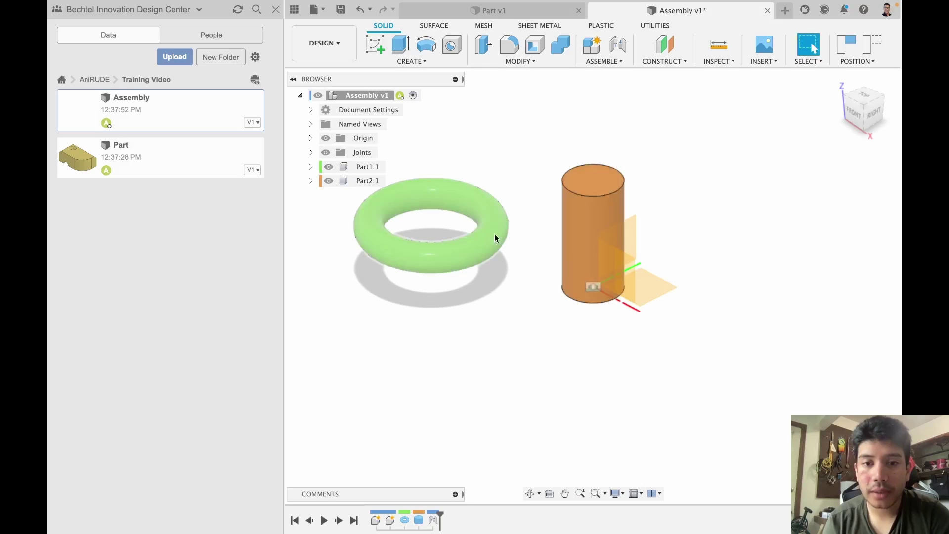
pyautogui.moveTo(492, 234); pyautogui.dragTo(657, 360)
# Hide the origin and joint markers and move the torus beside the cylinder
pyautogui.click(325, 138)
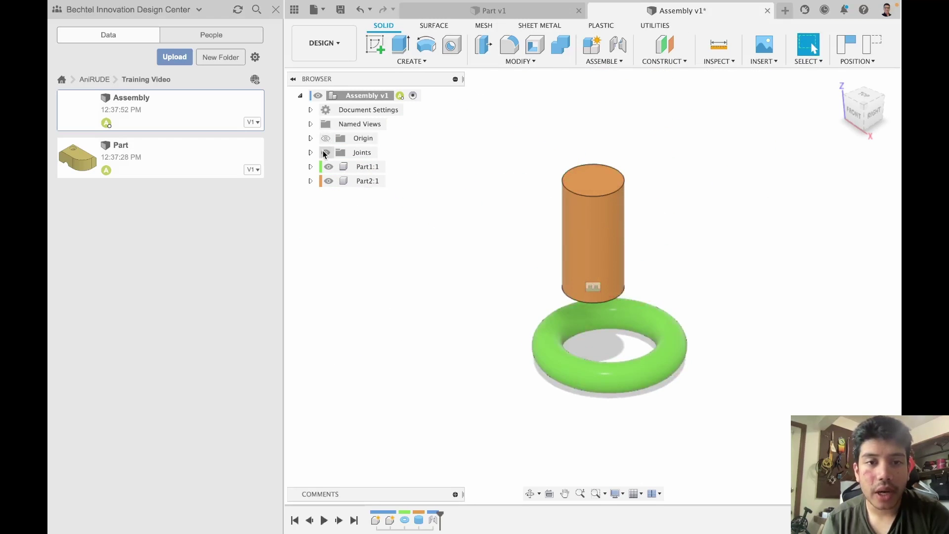
pyautogui.click(326, 152)
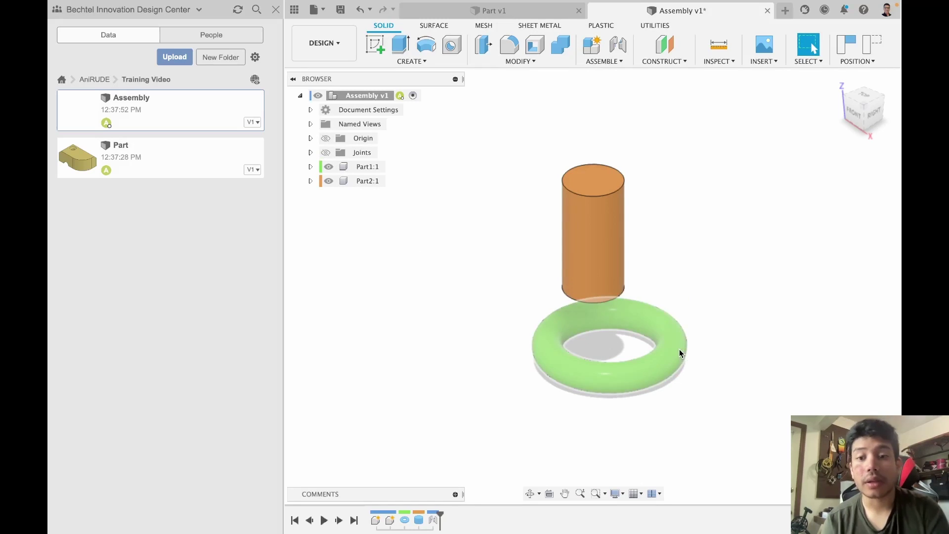
pyautogui.moveTo(679, 349); pyautogui.dragTo(794, 203)
# Joint the torus onto the cylinder's top centre, then view from the front
pyautogui.press('j')
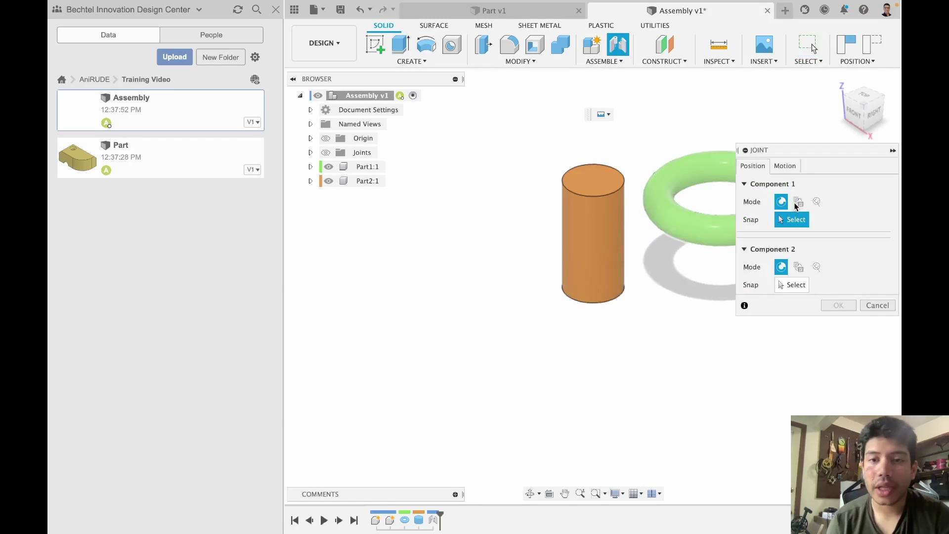
pyautogui.click(603, 198)
pyautogui.click(692, 182)
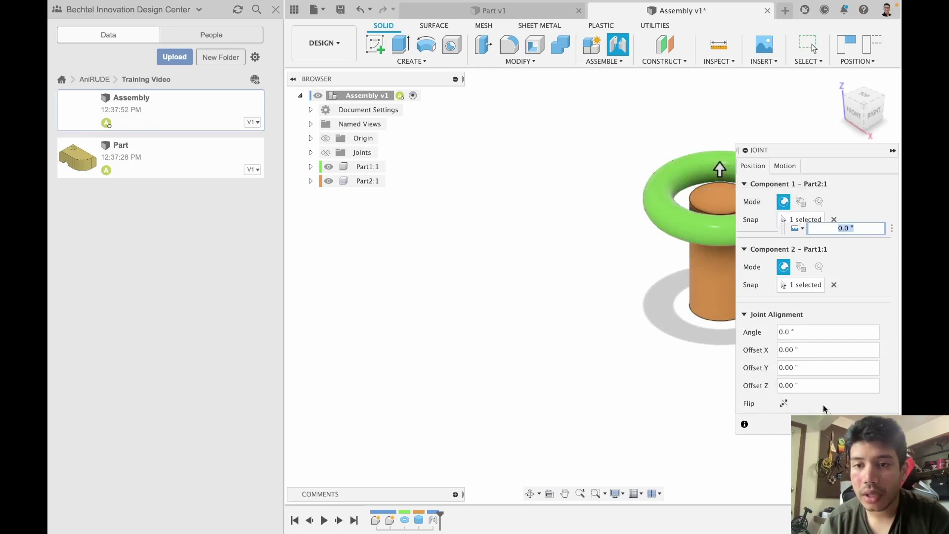
pyautogui.press('Return')
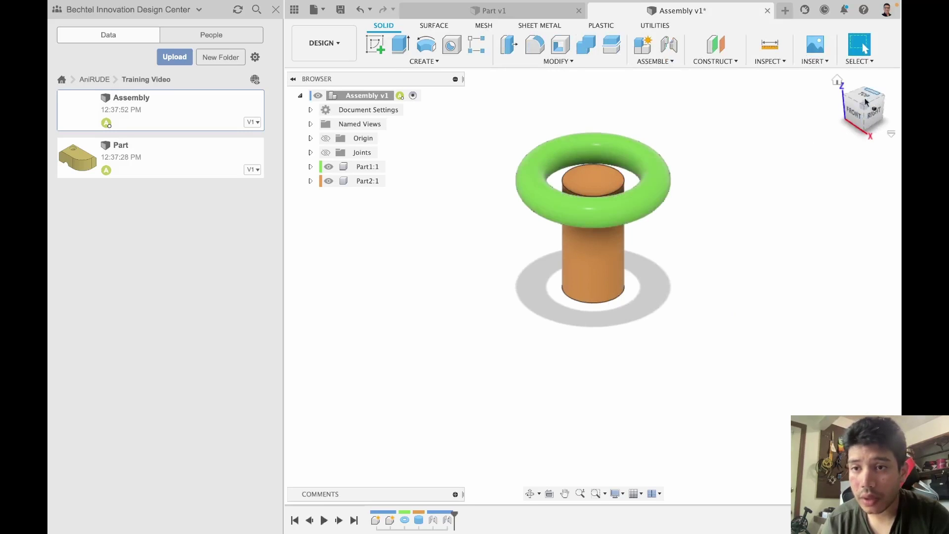
pyautogui.click(854, 114)
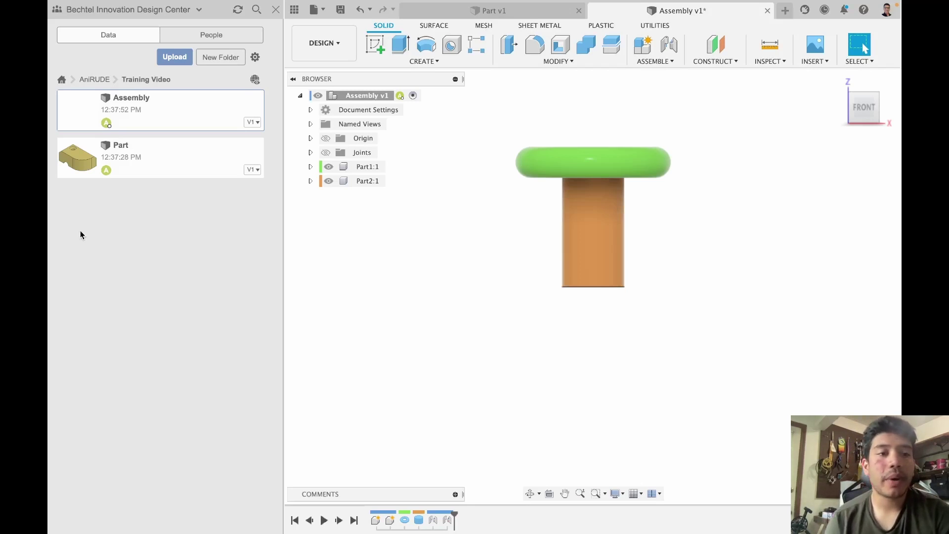
# Open the Part design from the Data panel
pyautogui.doubleClick(153, 157)
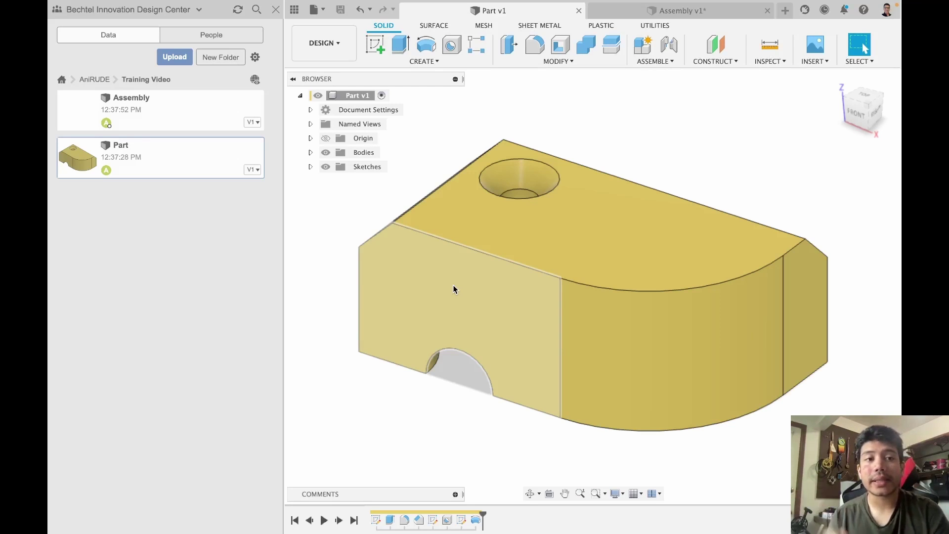
# Return to the assembly and select the torus and cylinder components
pyautogui.click(641, 11)
pyautogui.click(365, 168)
pyautogui.click(368, 182)
pyautogui.click(365, 167)
pyautogui.click(366, 179)
pyautogui.click(365, 168)
pyautogui.click(365, 182)
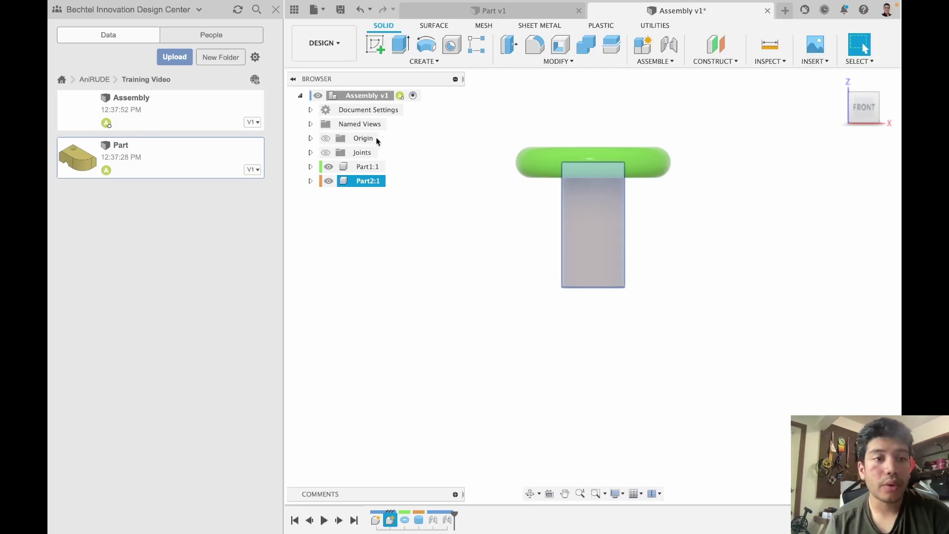
# Insert the Part design into the assembly and place it right of the cylinder
pyautogui.rightClick(167, 163)
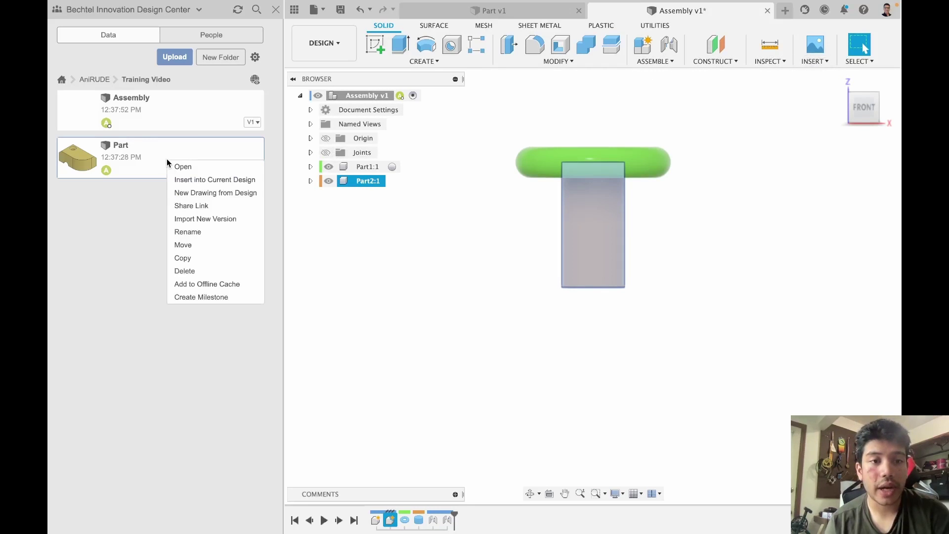
pyautogui.click(197, 179)
pyautogui.click(198, 179)
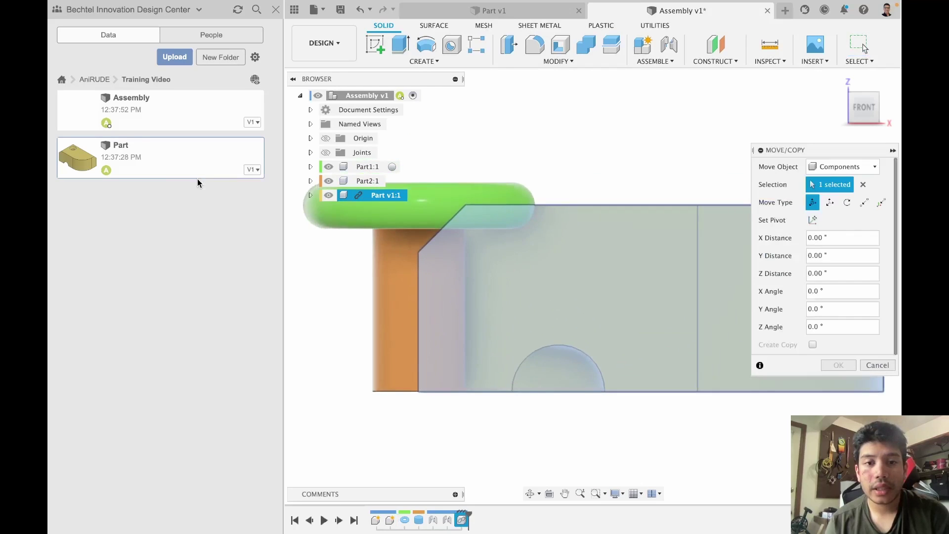
pyautogui.click(839, 366)
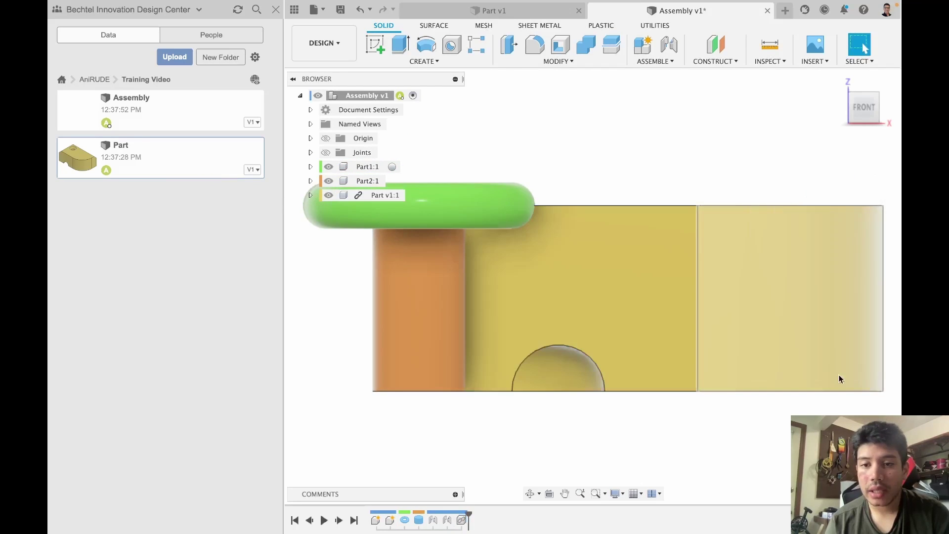
pyautogui.click(837, 80)
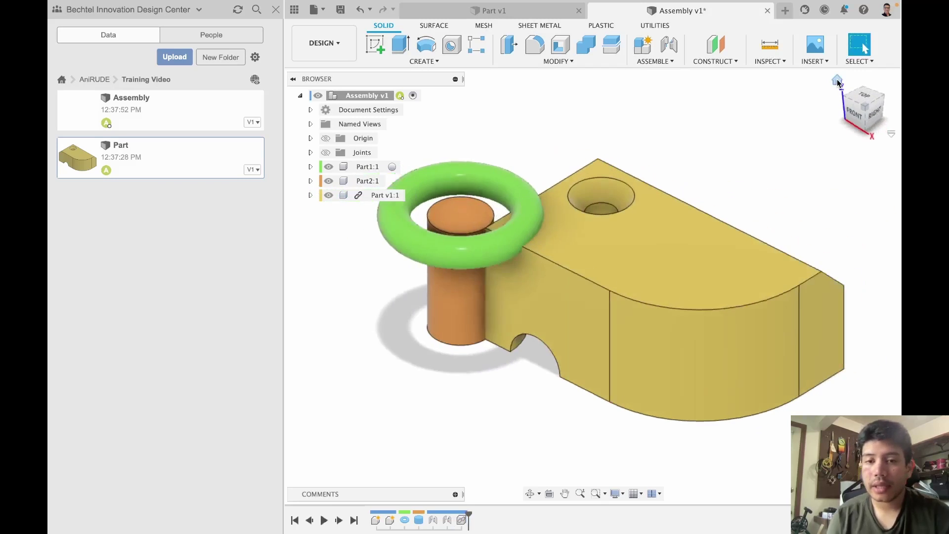
pyautogui.moveTo(559, 283); pyautogui.dragTo(598, 89)
pyautogui.click(521, 8)
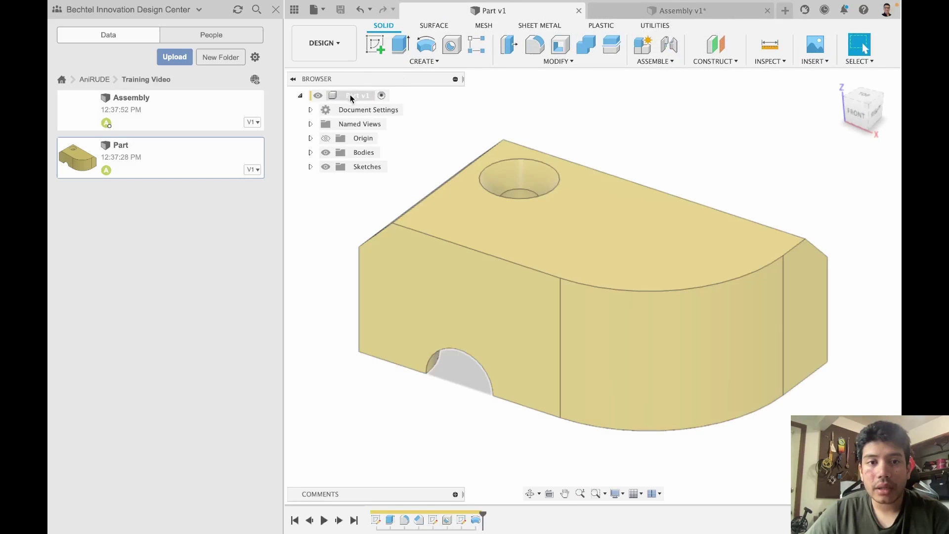
# Joint the cylinder's bottom edge to the Part's countersunk hole edge
pyautogui.click(653, 11)
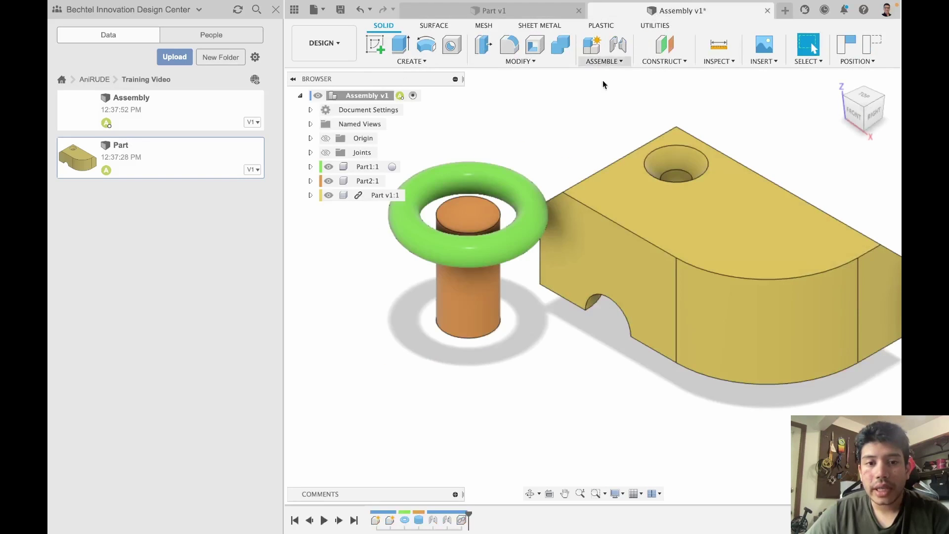
pyautogui.moveTo(381, 195)
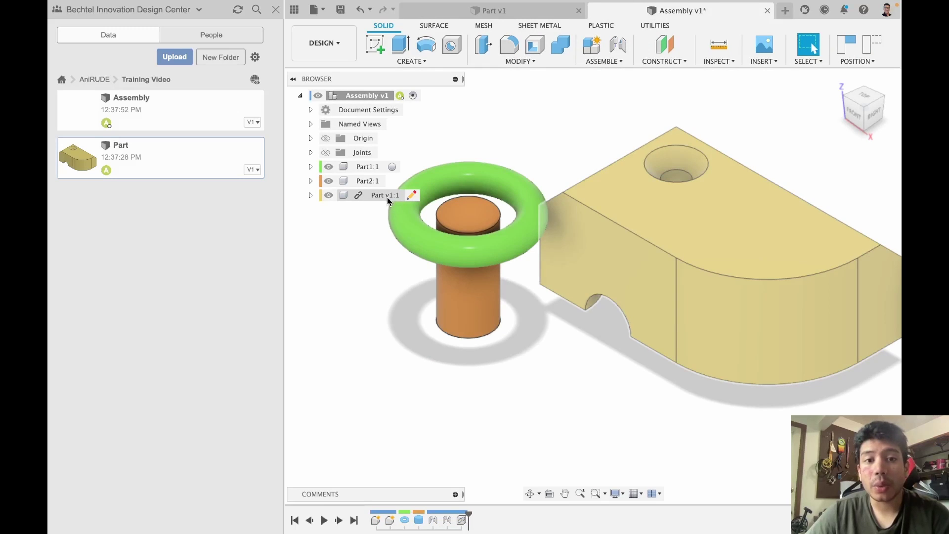
pyautogui.moveTo(640, 247)
pyautogui.mouseDown()
pyautogui.moveTo(466, 260)
pyautogui.moveTo(609, 130)
pyautogui.moveTo(652, 239)
pyautogui.moveTo(555, 401)
pyautogui.moveTo(575, 428)
pyautogui.moveTo(646, 419)
pyautogui.mouseUp()
pyautogui.press('j')
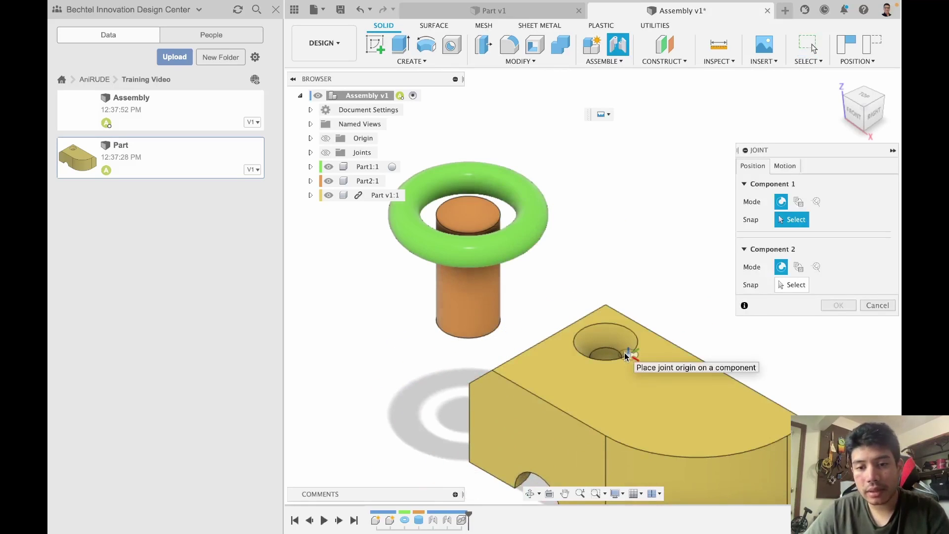
pyautogui.click(600, 322)
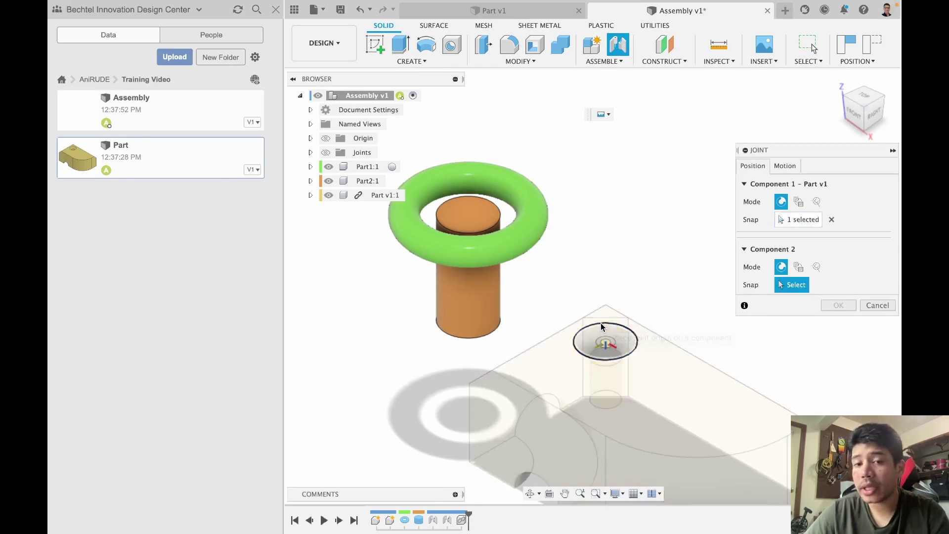
pyautogui.click(485, 335)
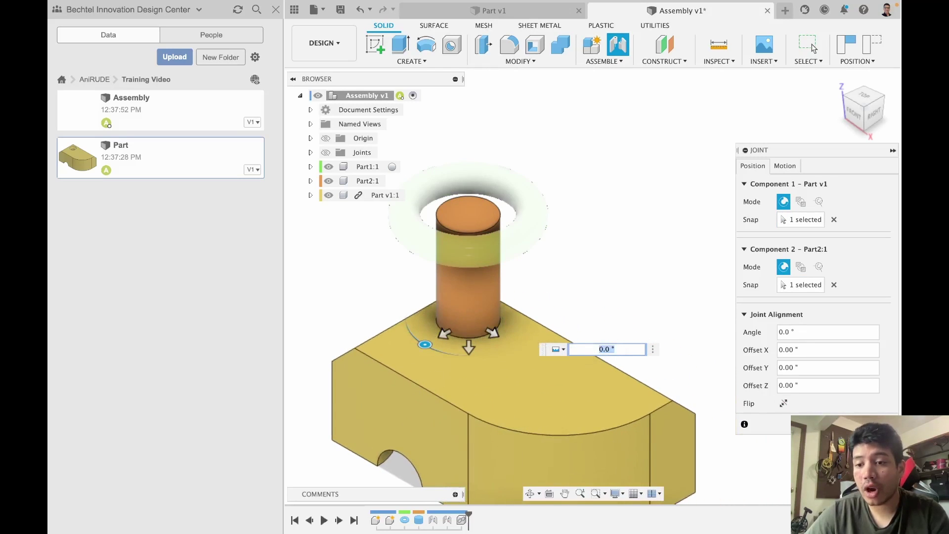
pyautogui.click(843, 424)
pyautogui.scroll(-5, 704, 280)
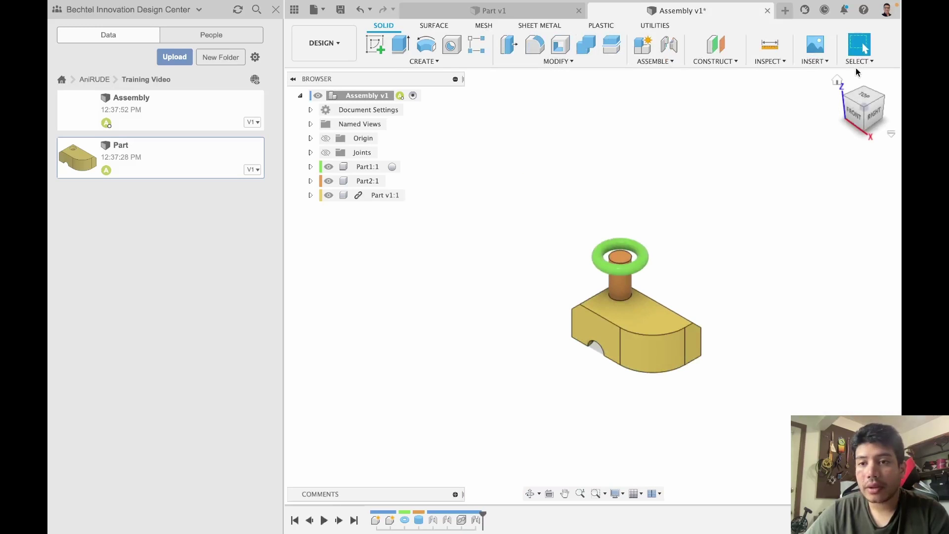
pyautogui.click(837, 79)
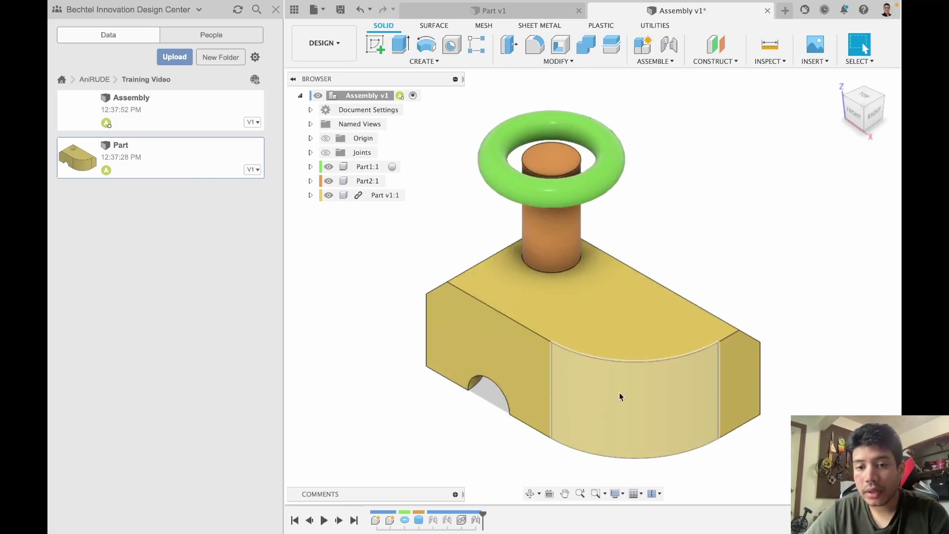
pyautogui.click(546, 12)
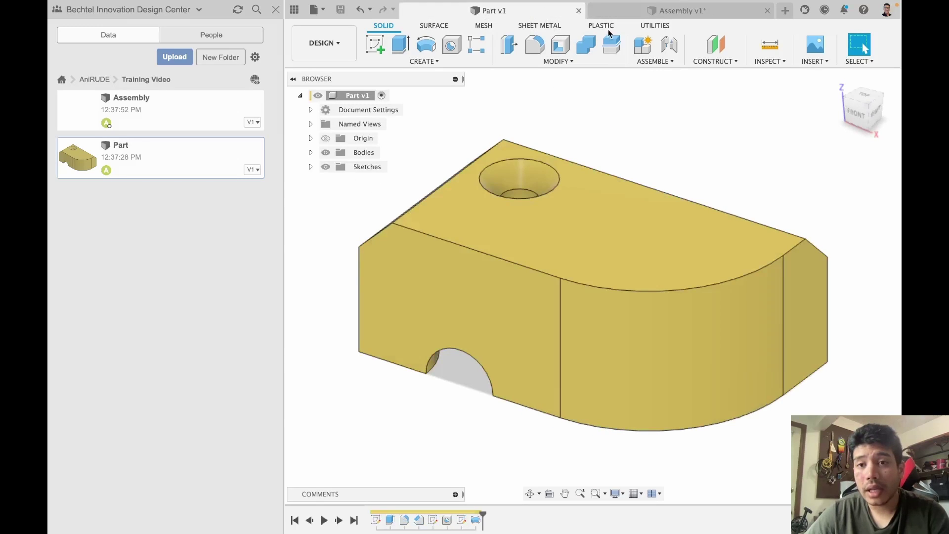
# Edit the Part's fillet to radius 1 and save a new version
pyautogui.click(653, 10)
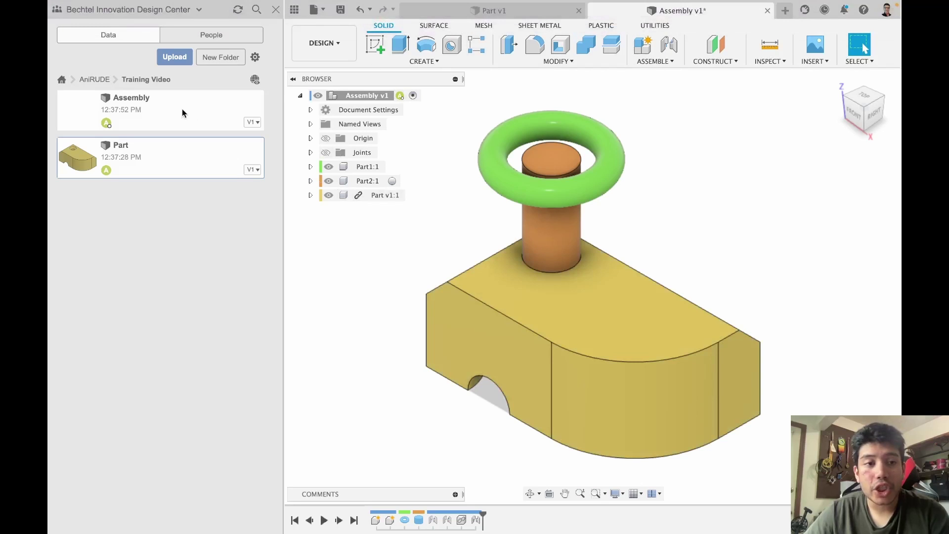
pyautogui.click(490, 11)
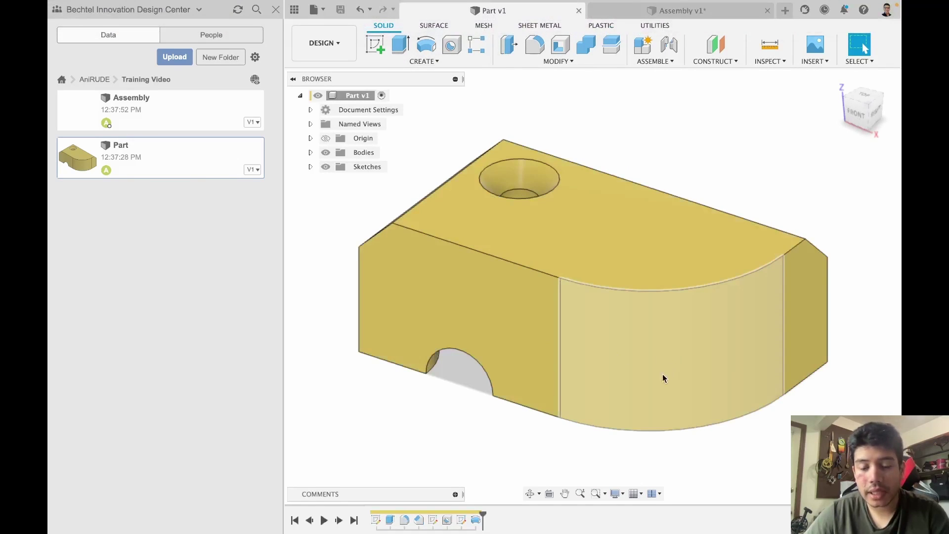
pyautogui.rightClick(405, 520)
pyautogui.click(445, 417)
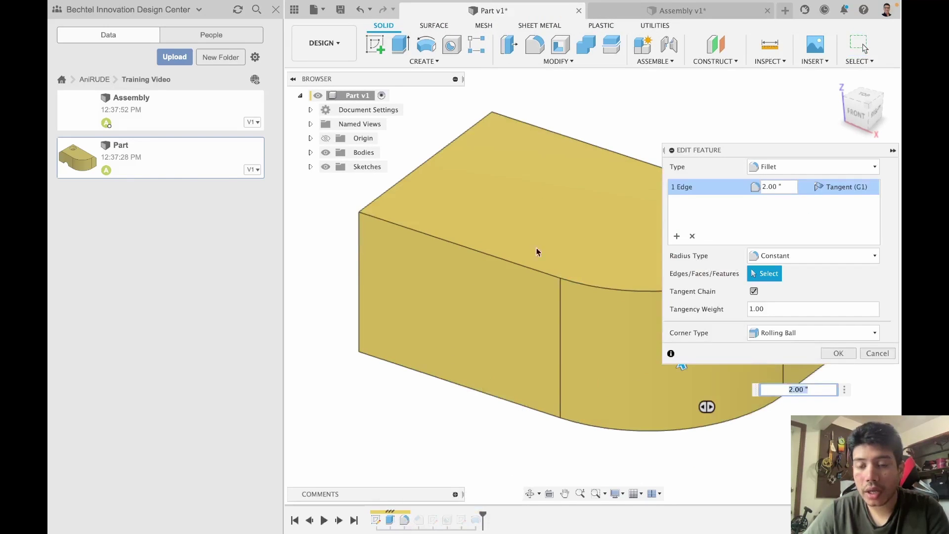
pyautogui.write('1')
pyautogui.click(841, 353)
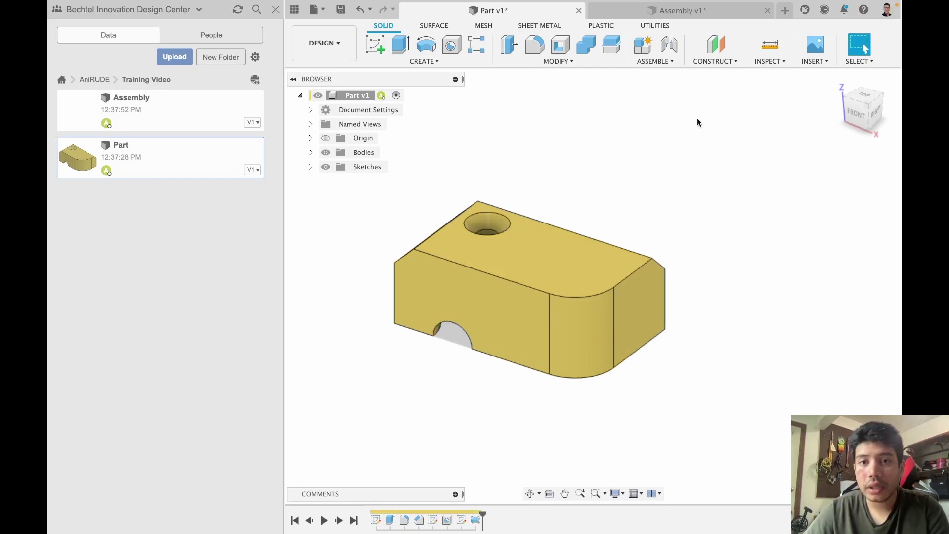
pyautogui.press('super+s')
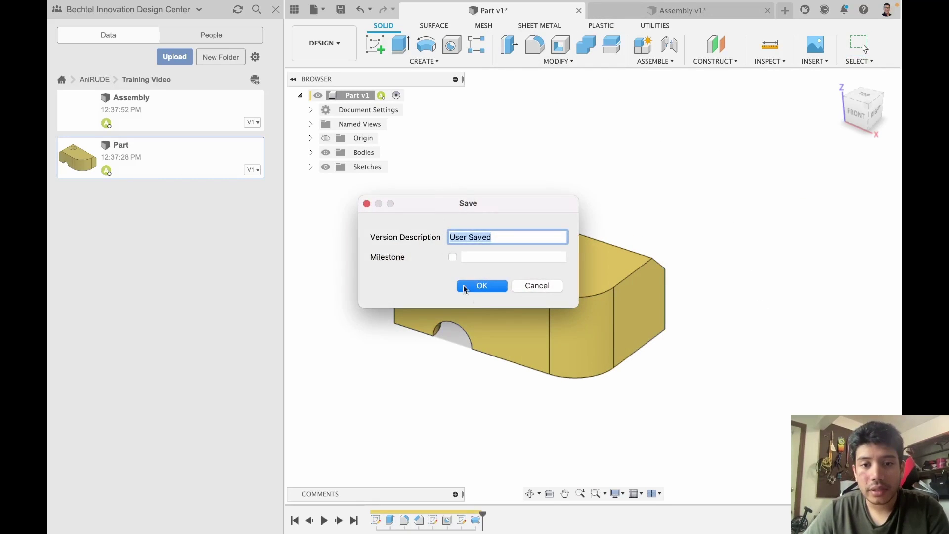
pyautogui.click(486, 286)
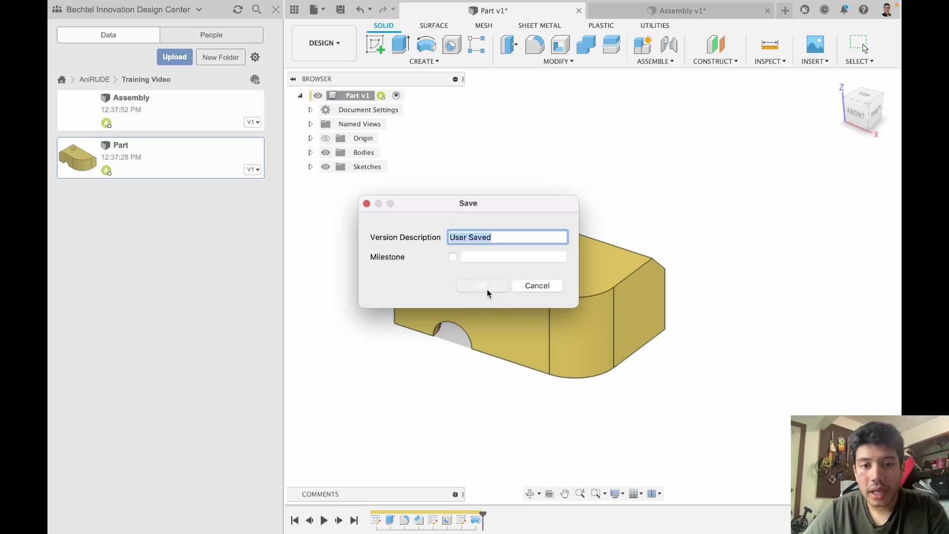
# In Assembly v1, update Part v1:1 to Part v2 with its 1 inch rounded end
pyautogui.click(635, 10)
pyautogui.moveTo(356, 198)
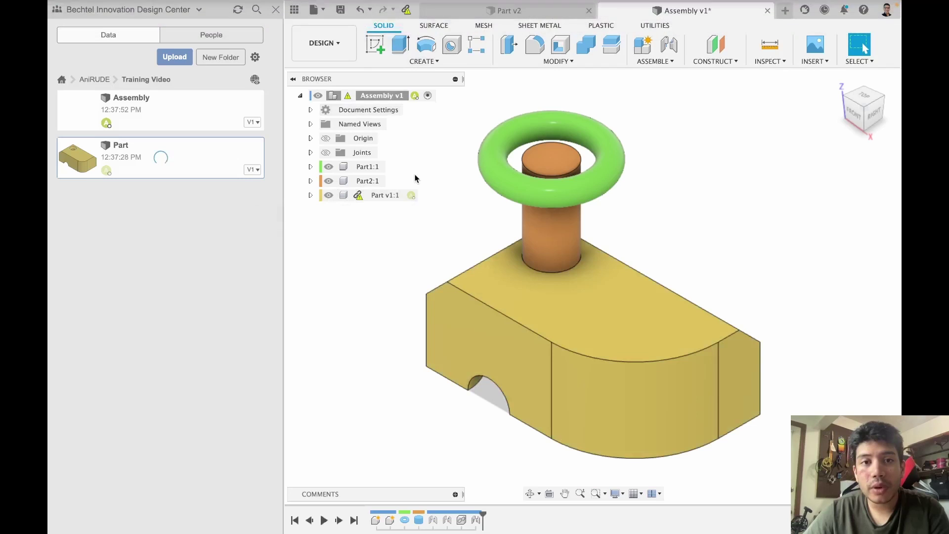
pyautogui.click(406, 12)
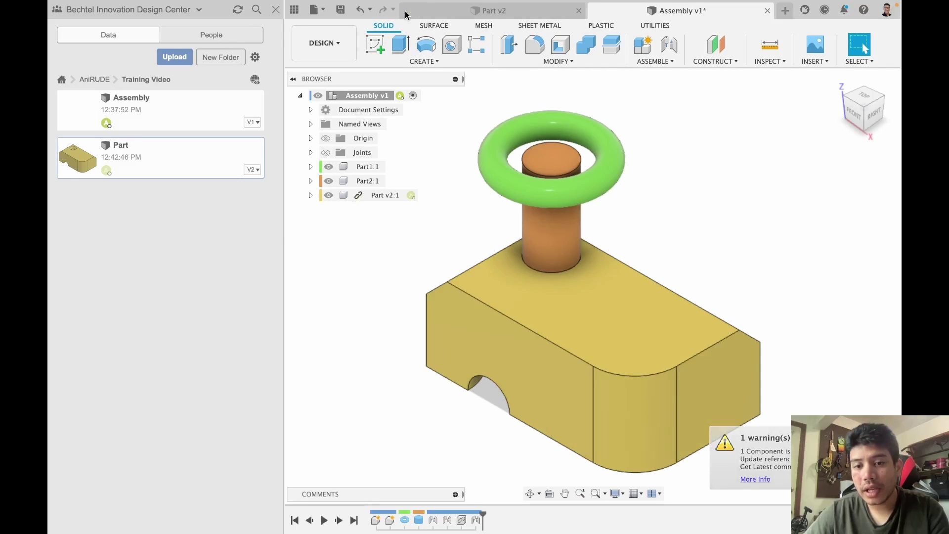